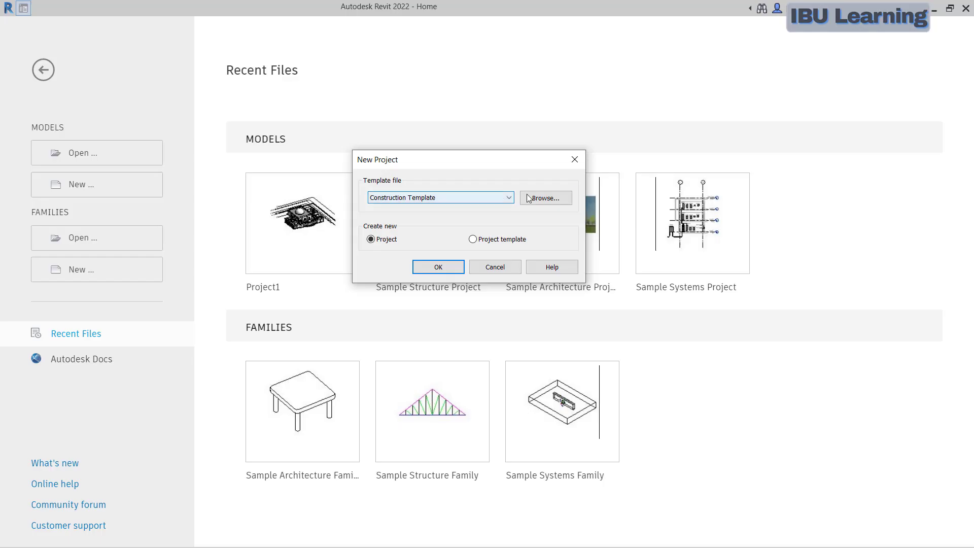
Browse for a project template and open the English-Imperial templates folder
{"action": "left_click", "coordinate": [542, 198]}
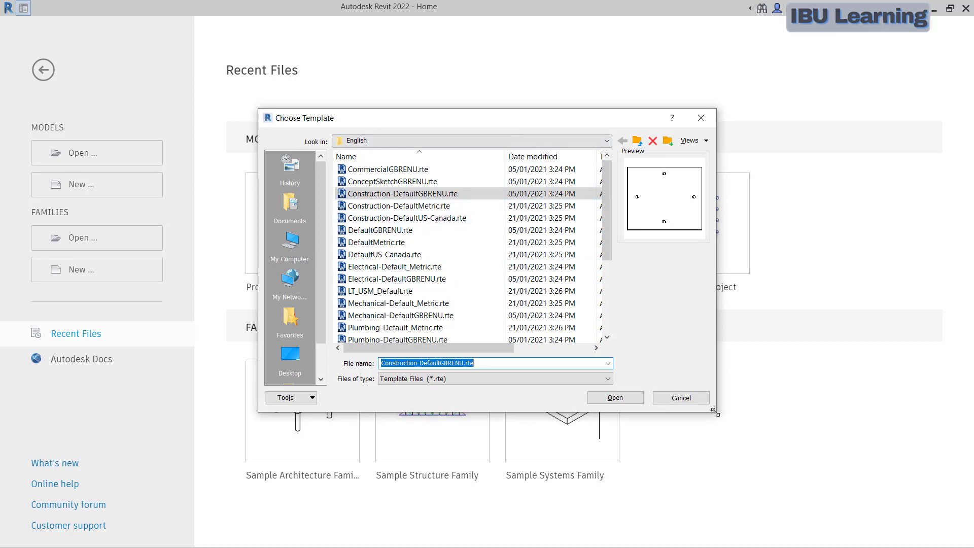
{"action": "left_click_drag", "start_coordinate": [712, 409], "coordinate": [799, 455]}
{"action": "left_click", "coordinate": [381, 169]}
{"action": "scroll", "coordinate": [390, 378], "scroll_direction": "down", "scroll_amount": 2}
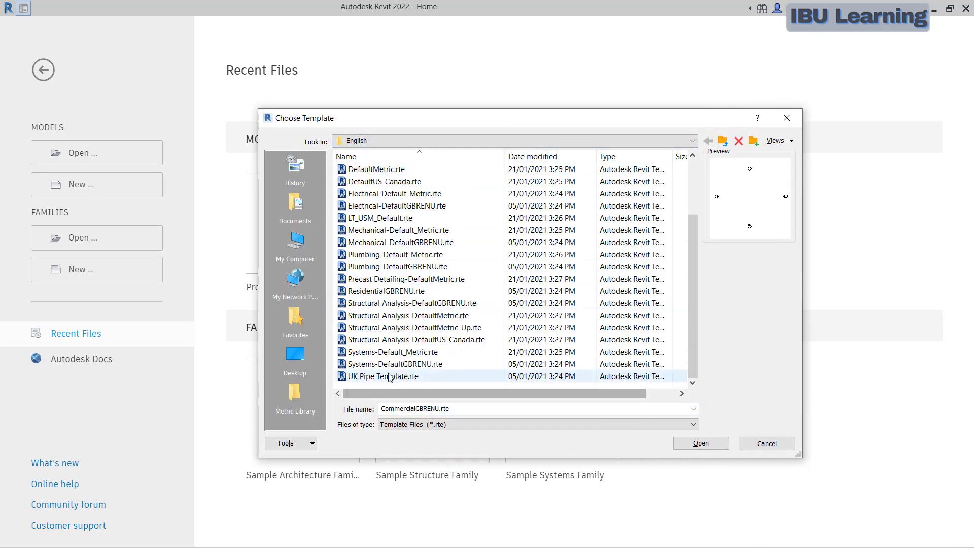
{"action": "left_click", "coordinate": [723, 141]}
{"action": "left_click", "coordinate": [360, 209]}
{"action": "double_click", "coordinate": [360, 209]}
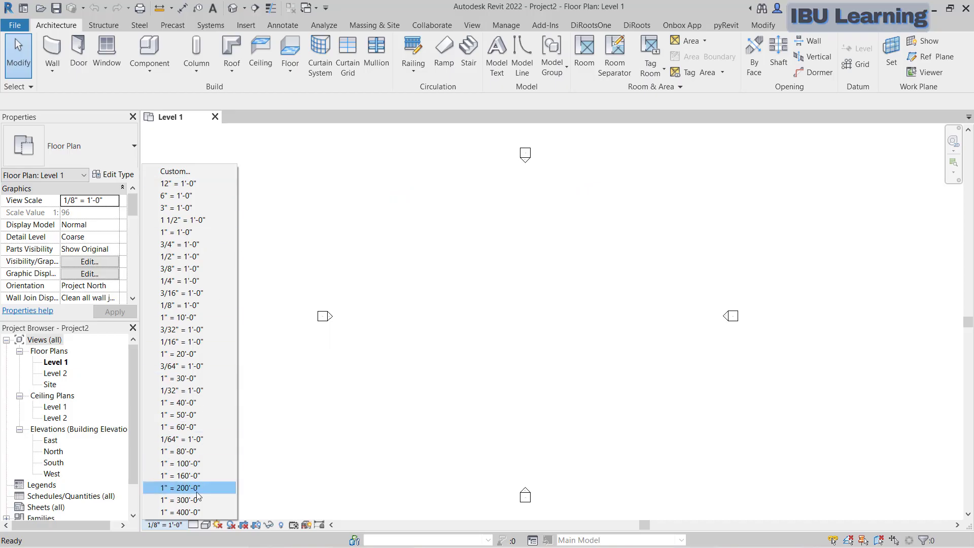
Preview the Project Units settings and the English-Imperial and English family template folders
{"action": "left_click", "coordinate": [586, 376]}
{"action": "left_click", "coordinate": [505, 24]}
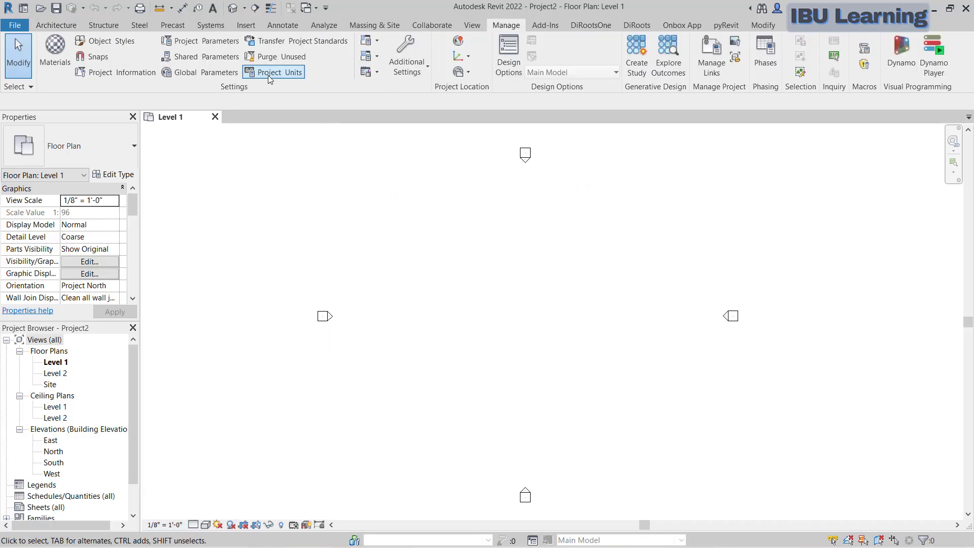
{"action": "left_click", "coordinate": [276, 72]}
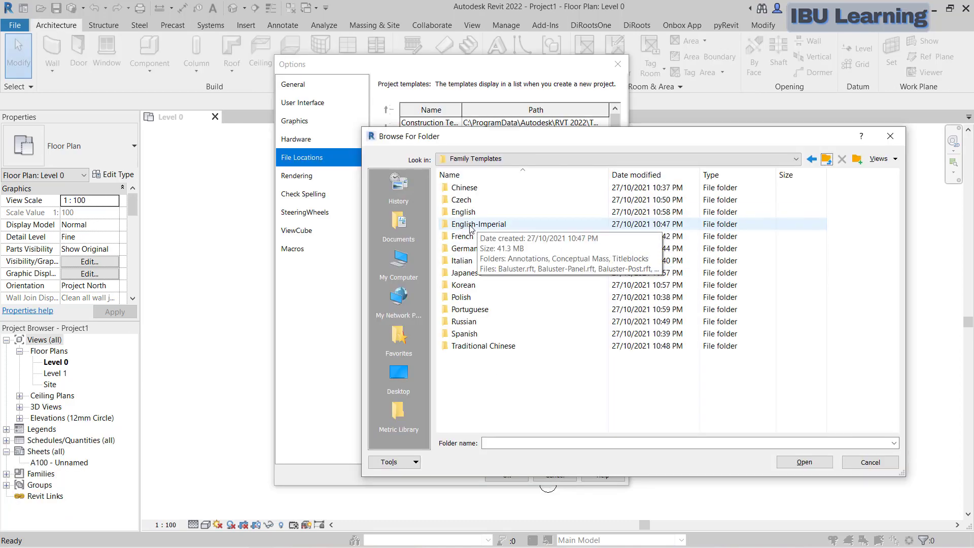
{"action": "left_click", "coordinate": [472, 226]}
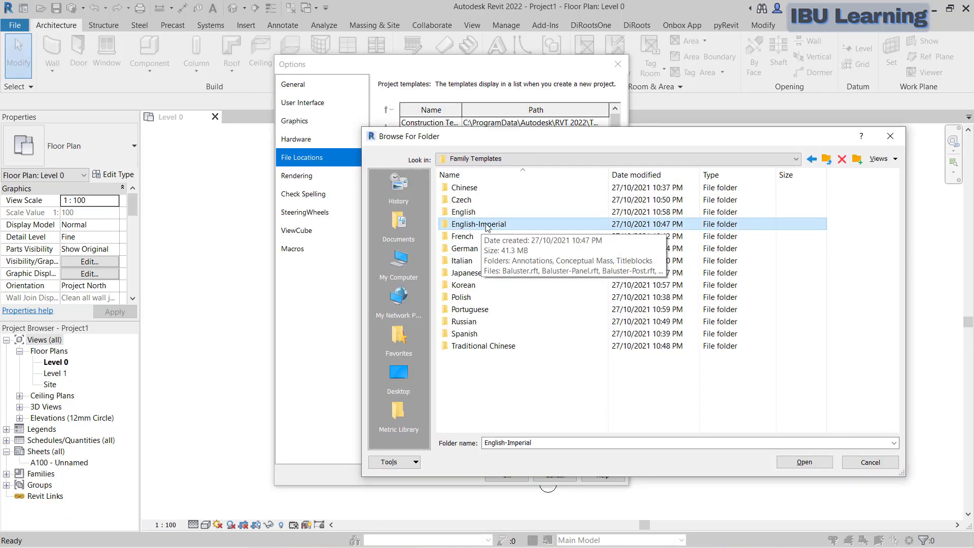
{"action": "left_click", "coordinate": [464, 212]}
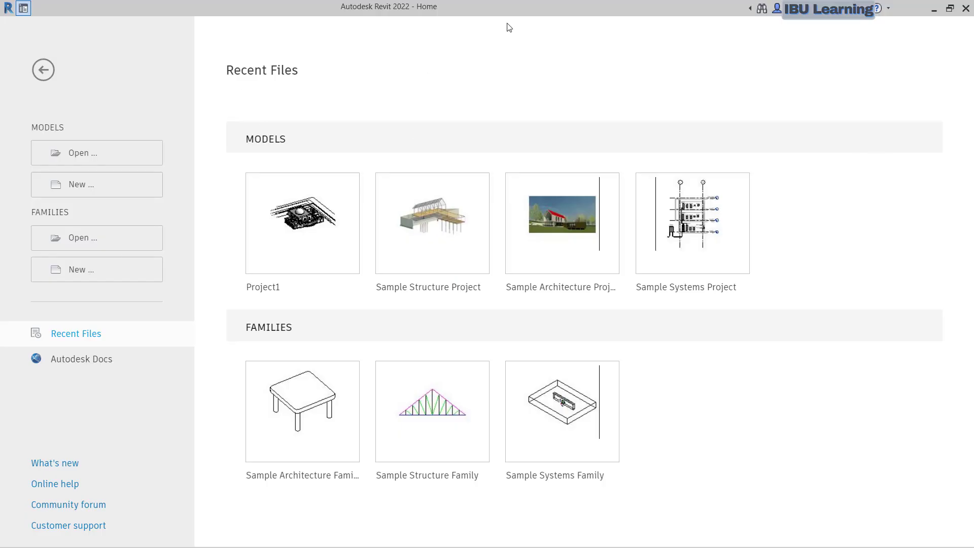
Start a new project and create it from the Architectural Template
{"action": "left_click", "coordinate": [88, 191]}
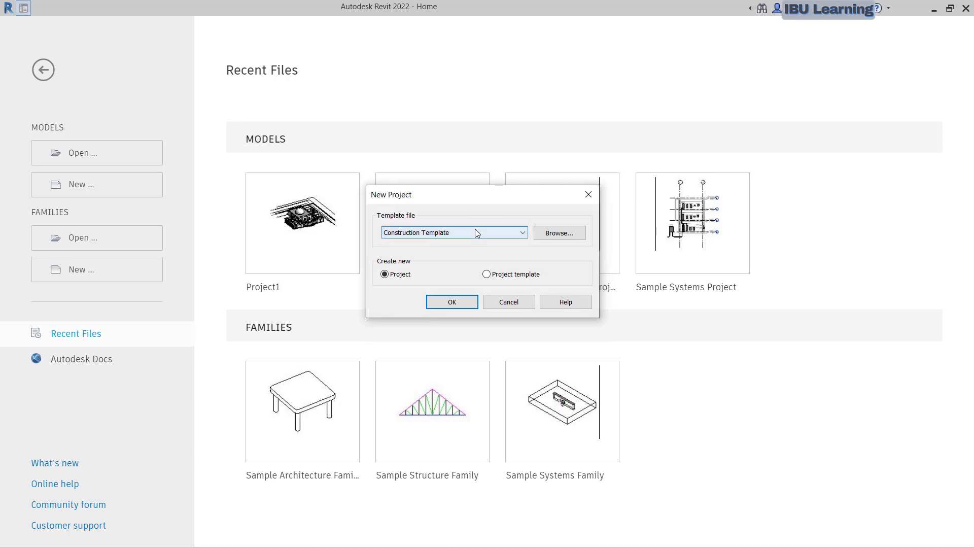
{"action": "left_click", "coordinate": [475, 231]}
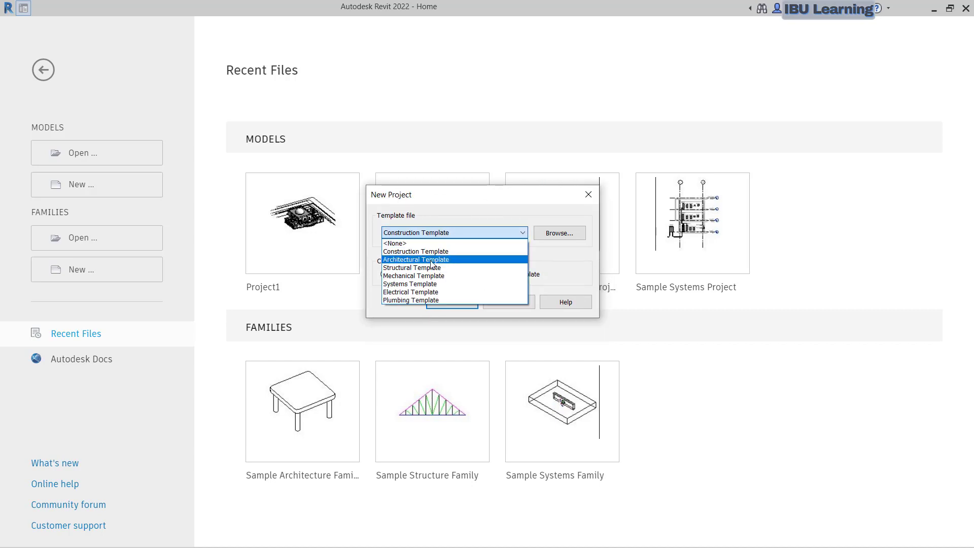
{"action": "left_click", "coordinate": [432, 260]}
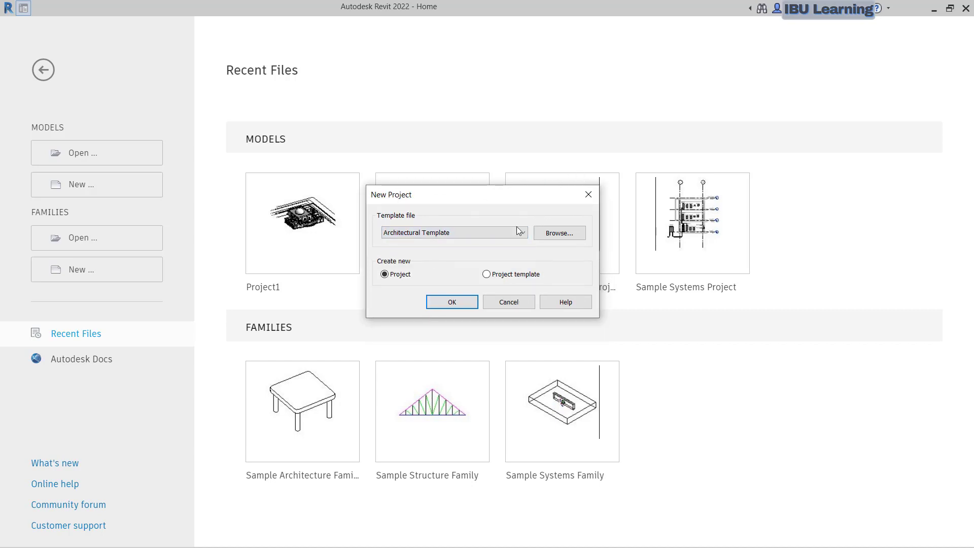
{"action": "left_click", "coordinate": [453, 303]}
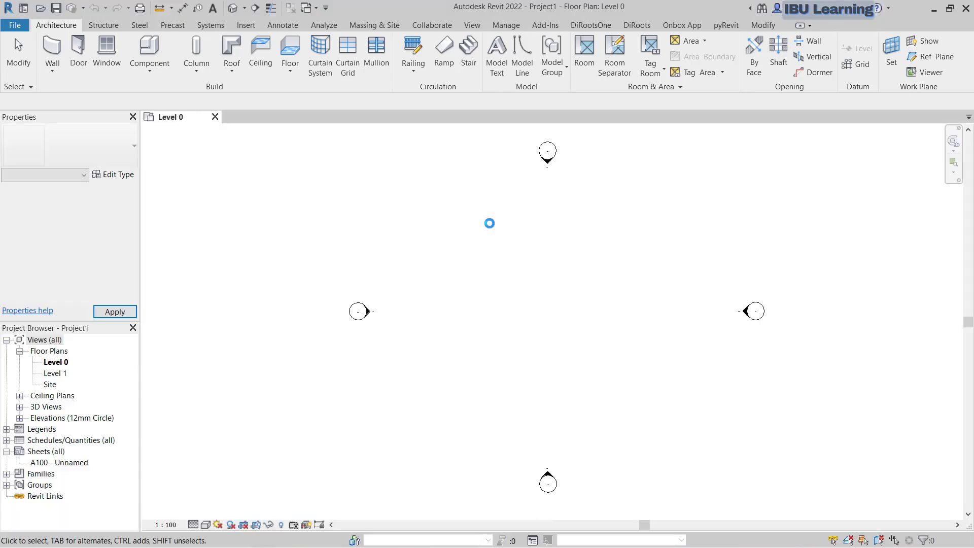
Pan the Level 0 plan and check Project Units with UN to confirm m² and mm
{"action": "middle_click_drag", "start_coordinate": [570, 271], "coordinate": [529, 289]}
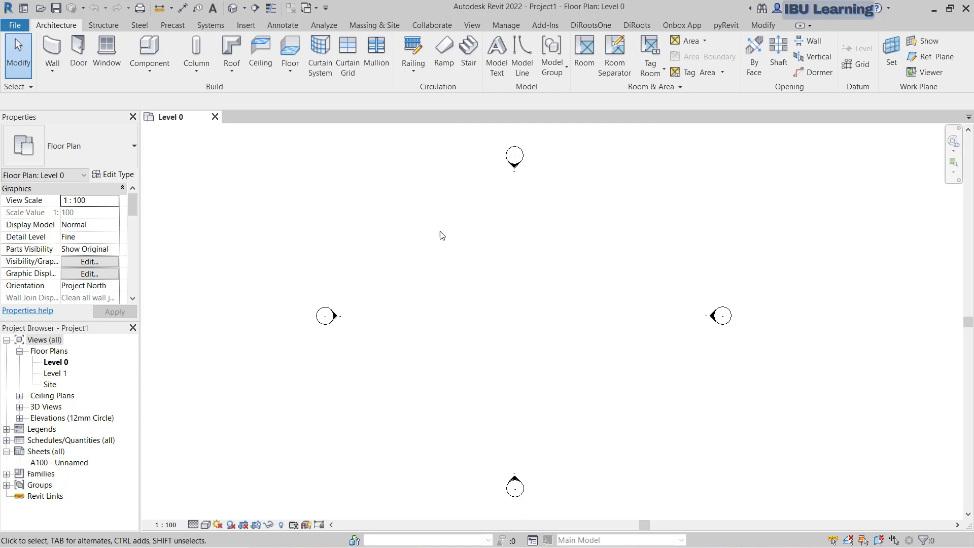
{"action": "key", "text": "u"}
{"action": "key", "text": "n"}
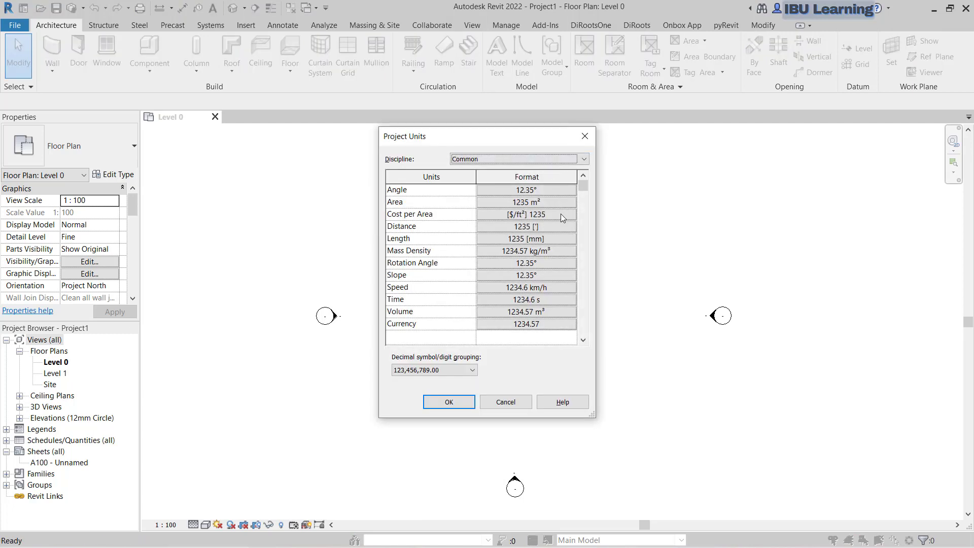
{"action": "left_click", "coordinate": [585, 136]}
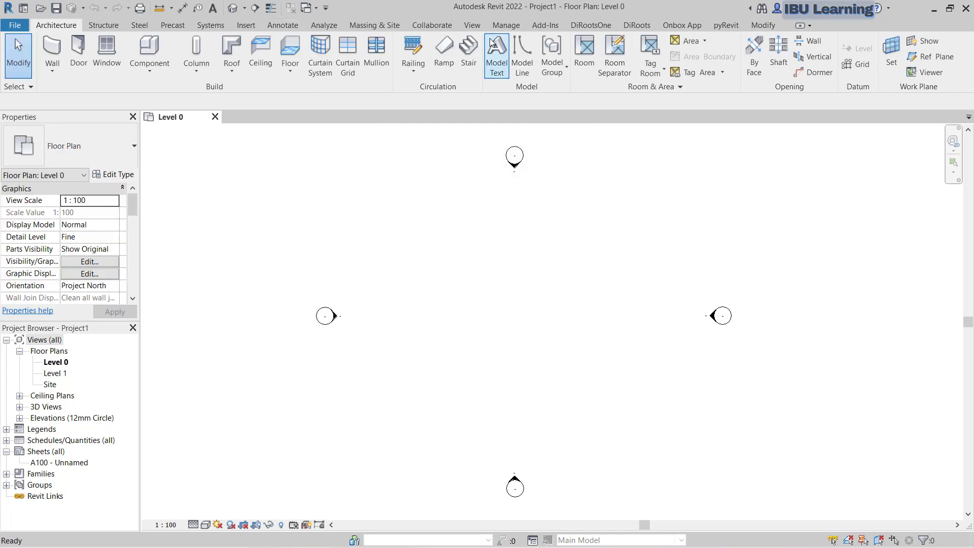
{"action": "left_click", "coordinate": [506, 27]}
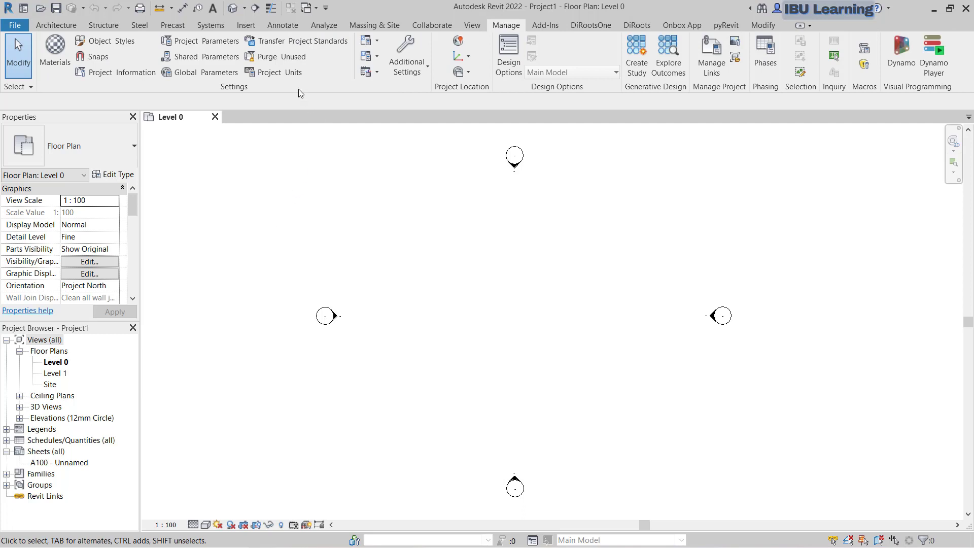
{"action": "left_click", "coordinate": [261, 74]}
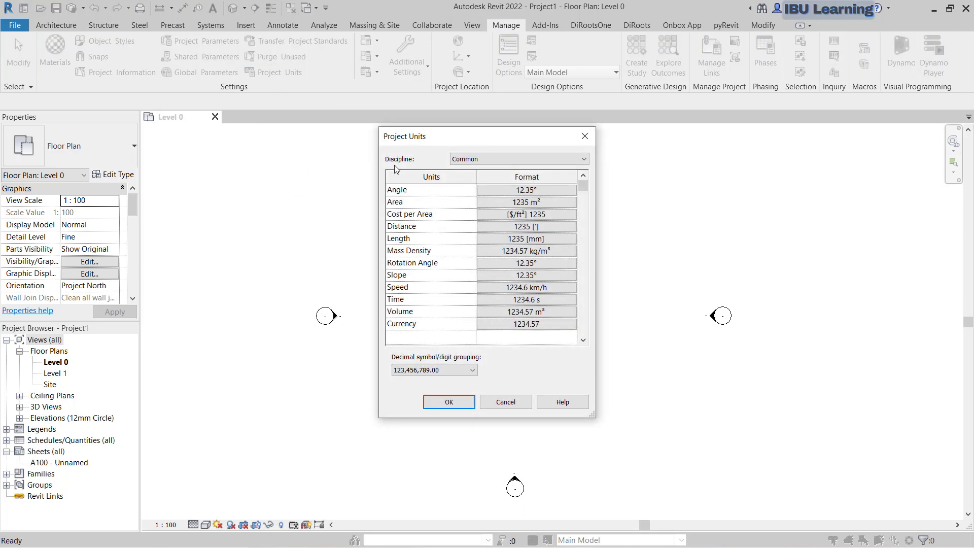
{"action": "left_click_drag", "start_coordinate": [432, 138], "coordinate": [452, 141]}
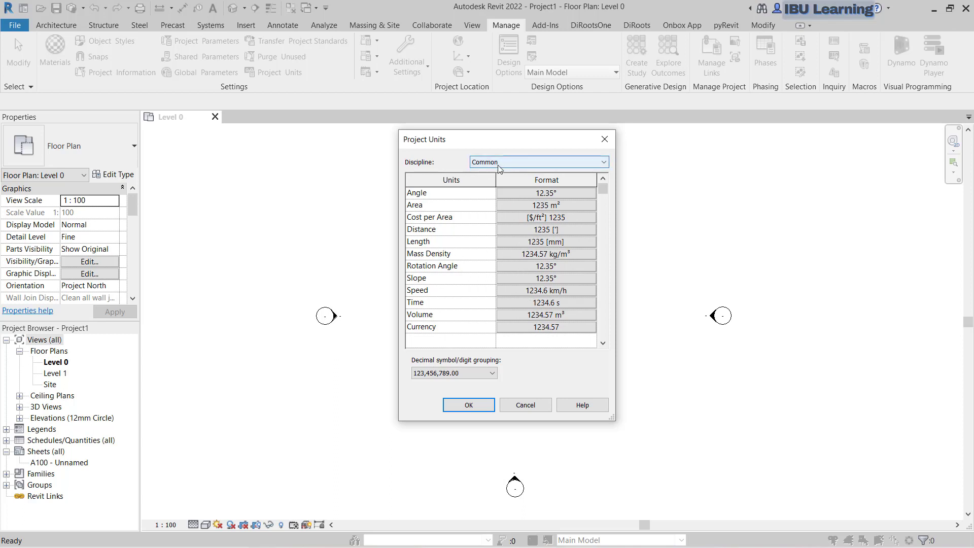
{"action": "left_click", "coordinate": [525, 405]}
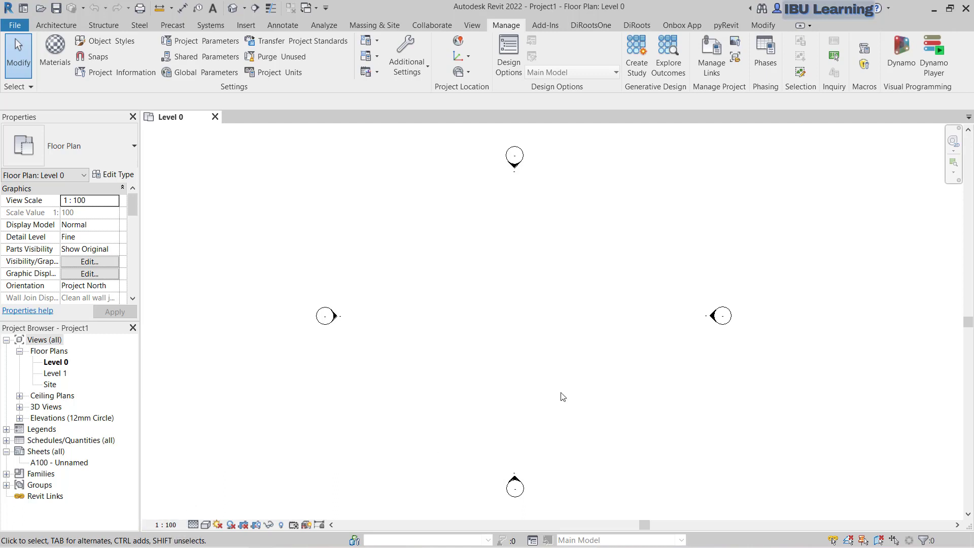
{"action": "left_click", "coordinate": [278, 75]}
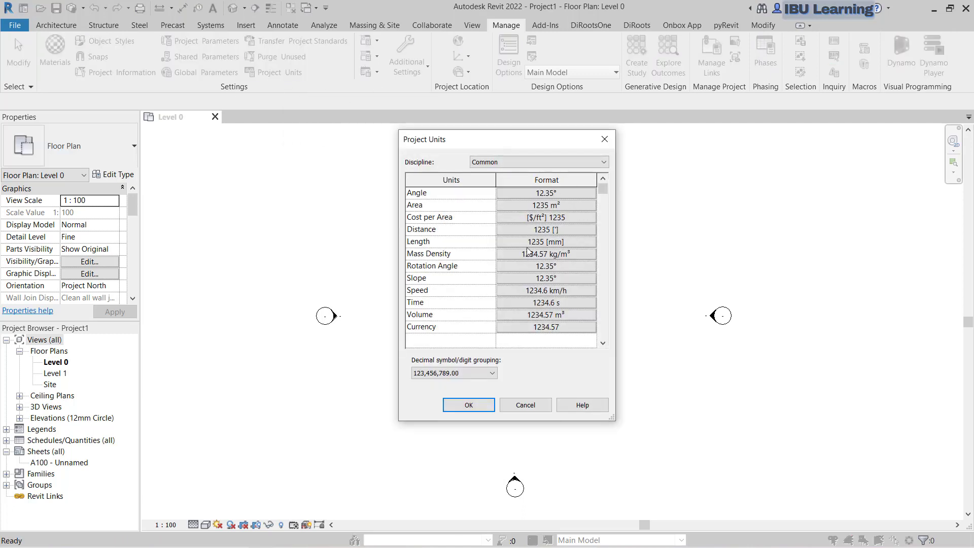
{"action": "left_click_drag", "start_coordinate": [568, 139], "coordinate": [580, 138]}
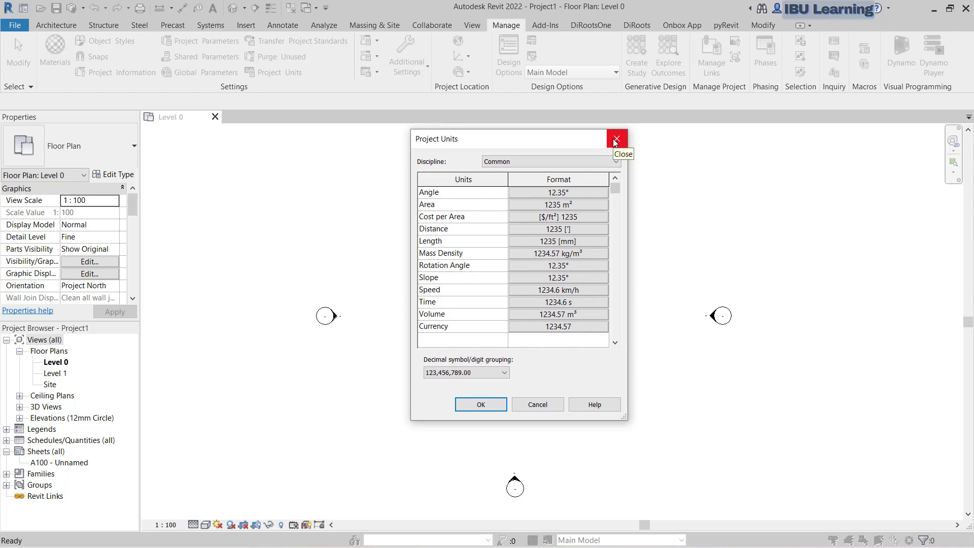
{"action": "left_click_drag", "start_coordinate": [565, 144], "coordinate": [591, 169]}
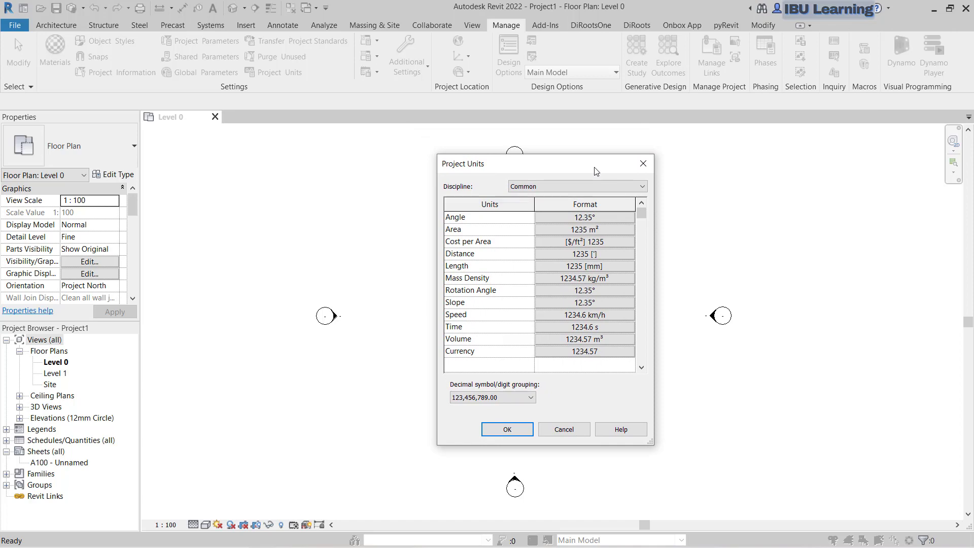
{"action": "left_click_drag", "start_coordinate": [591, 170], "coordinate": [553, 180]}
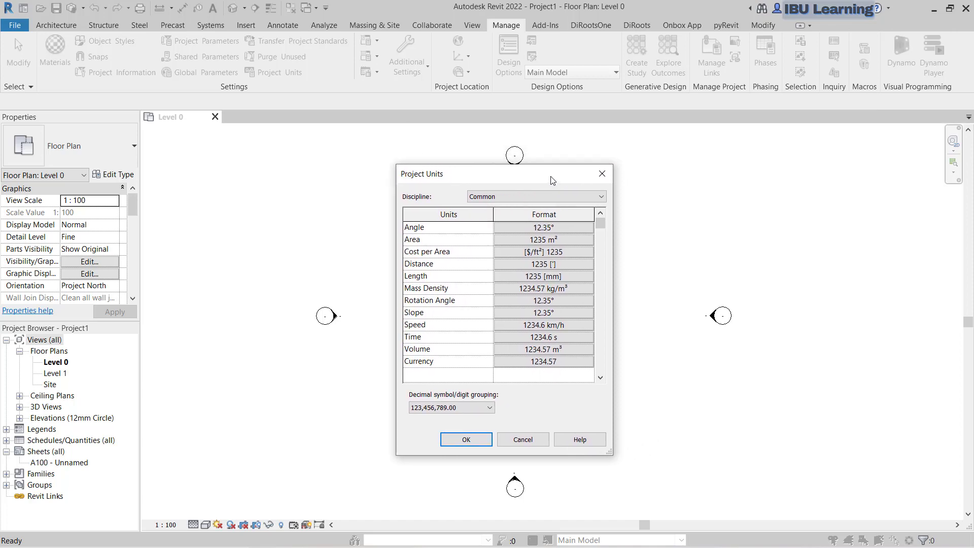
{"action": "left_click", "coordinate": [601, 175]}
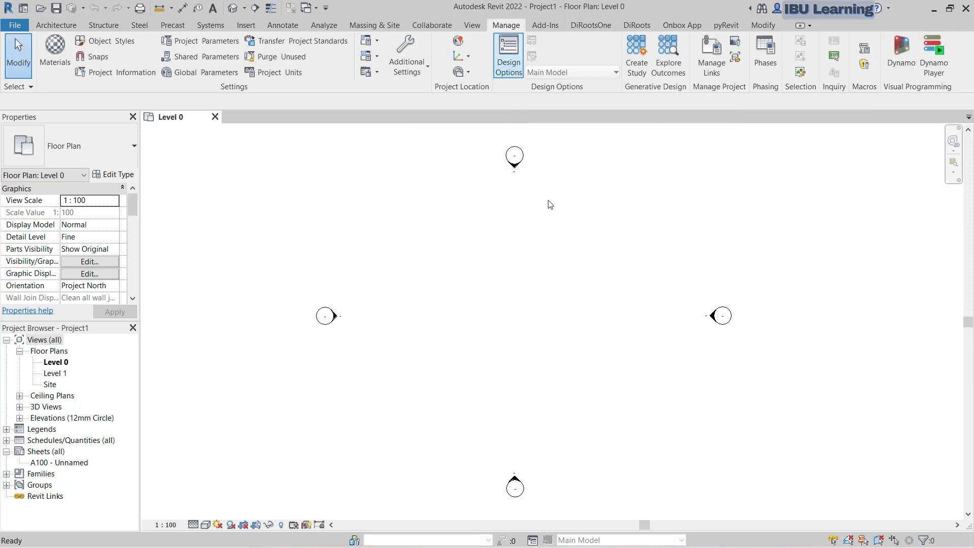
{"action": "middle_click_drag", "start_coordinate": [404, 234], "coordinate": [380, 244]}
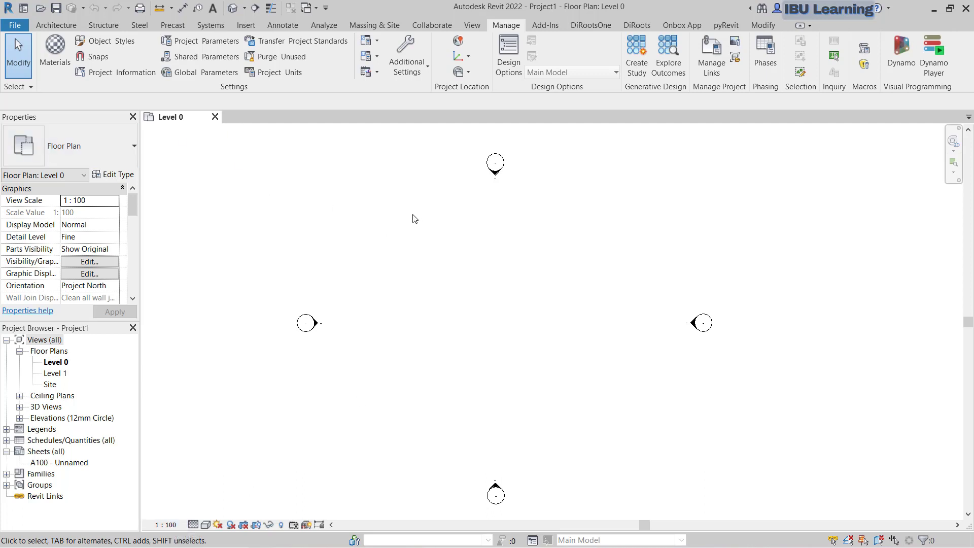
Close the Level 0 view, start another new project and browse for a template file
{"action": "left_click", "coordinate": [215, 117]}
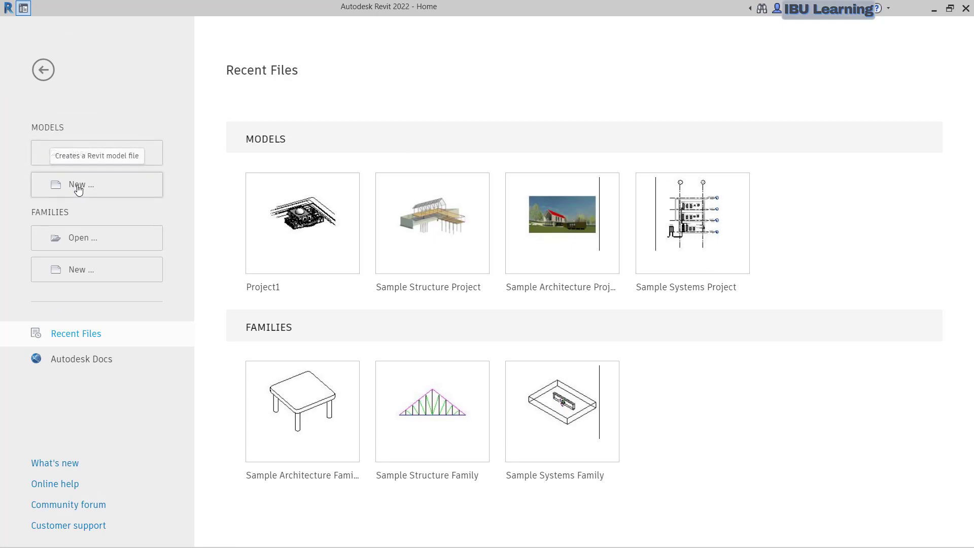
{"action": "left_click", "coordinate": [77, 188]}
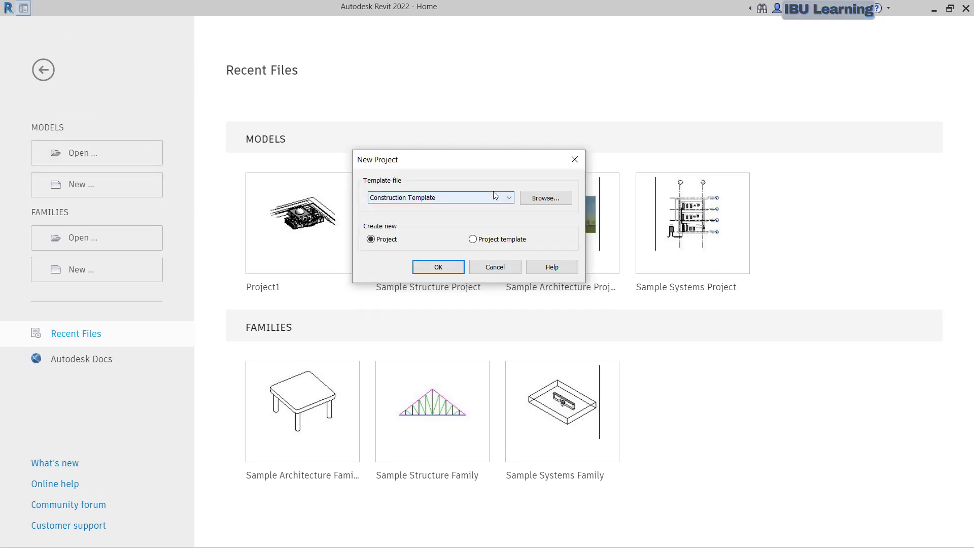
{"action": "left_click", "coordinate": [545, 198]}
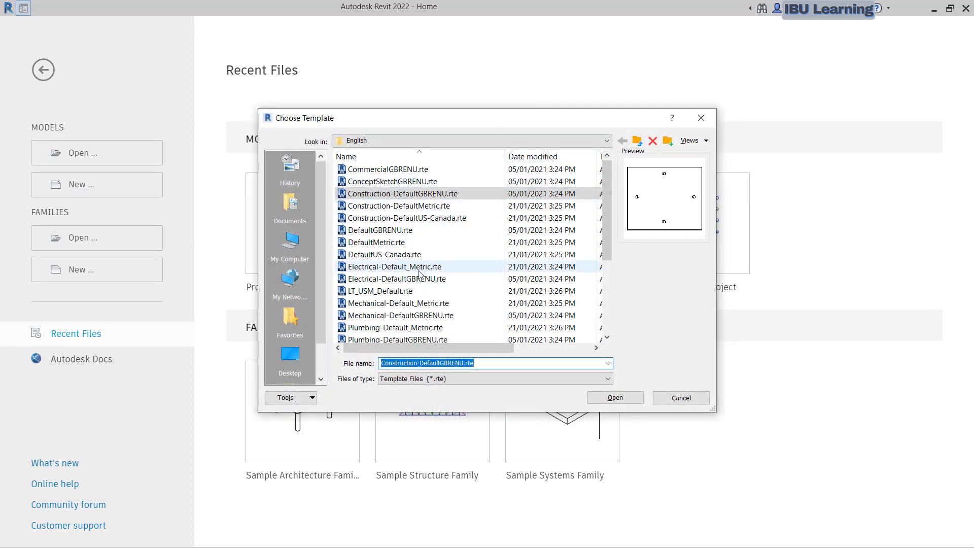
{"action": "left_click_drag", "start_coordinate": [712, 409], "coordinate": [800, 456]}
{"action": "left_click", "coordinate": [386, 168]}
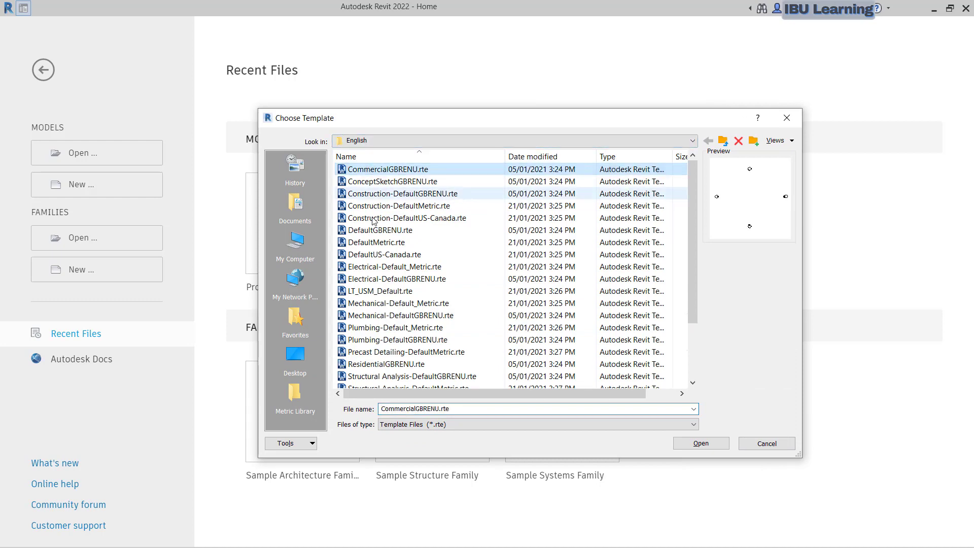
{"action": "scroll", "coordinate": [417, 303], "scroll_direction": "down", "scroll_amount": 2}
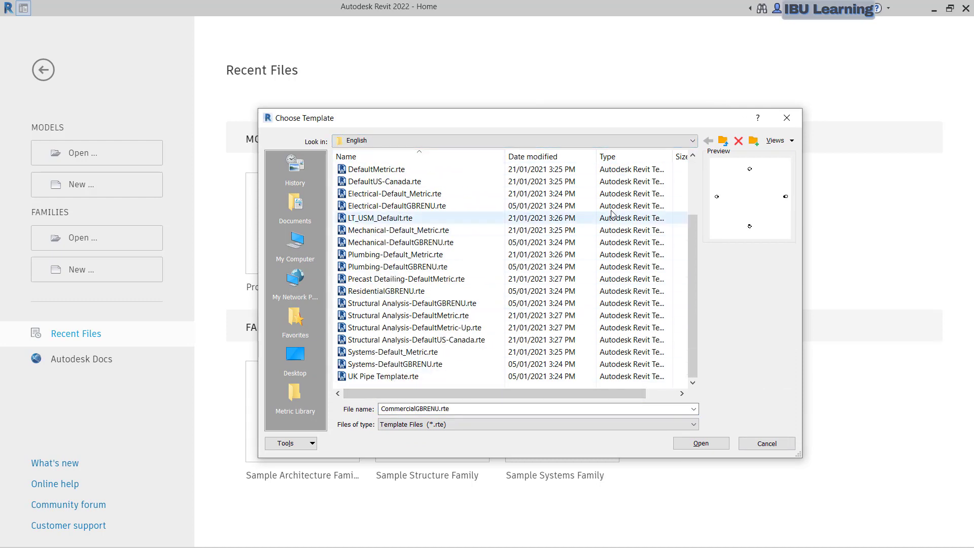
Create Project2 from default.rte in the English-Imperial templates folder
{"action": "left_click", "coordinate": [723, 140]}
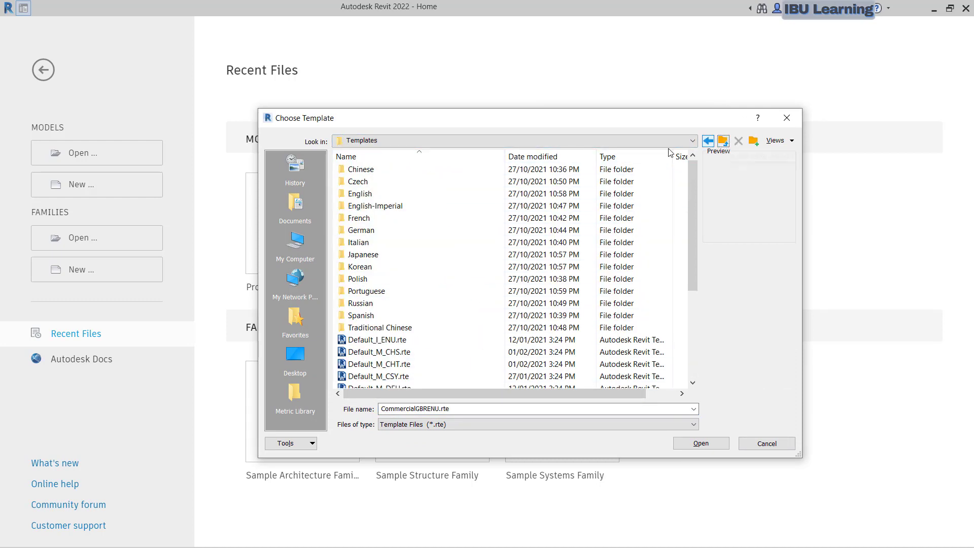
{"action": "left_click", "coordinate": [373, 208]}
{"action": "double_click", "coordinate": [382, 208]}
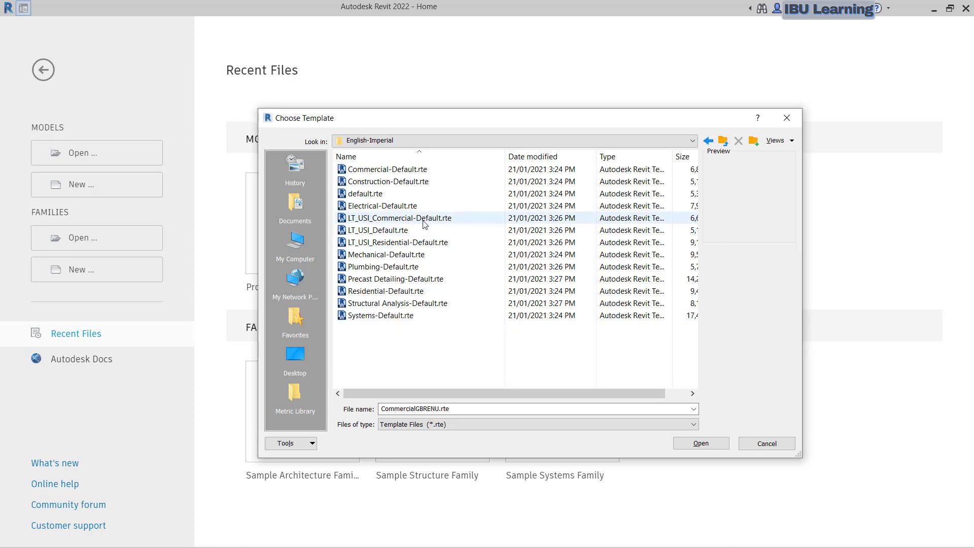
{"action": "left_click", "coordinate": [362, 197]}
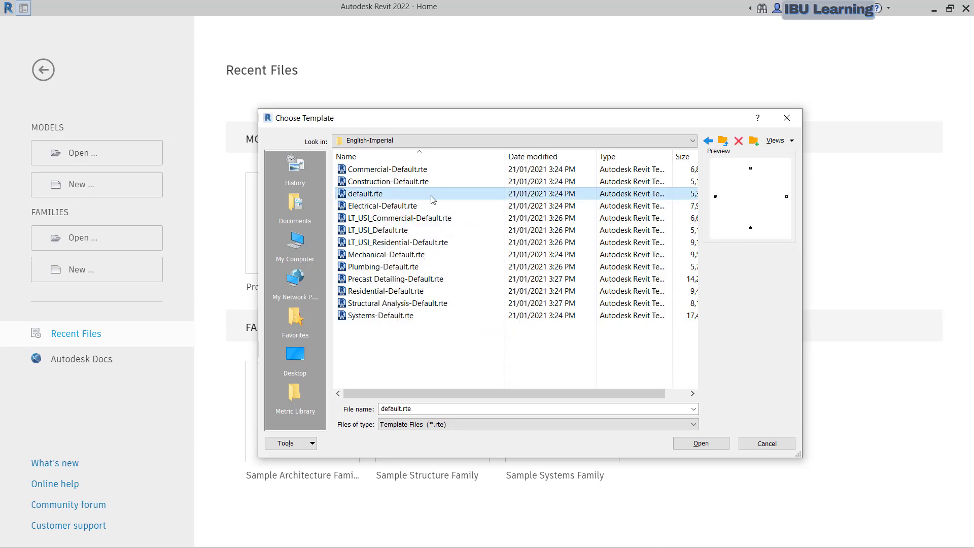
{"action": "left_click", "coordinate": [694, 443]}
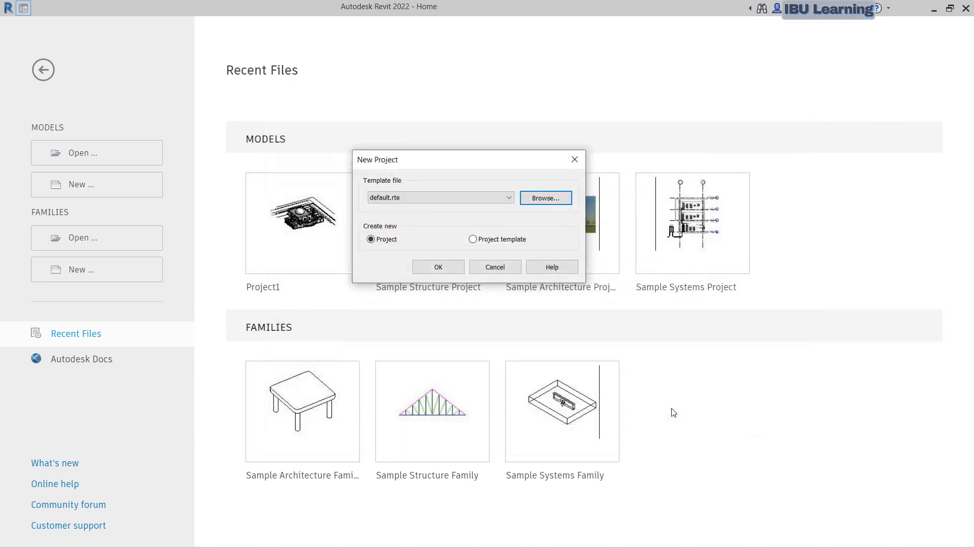
{"action": "left_click", "coordinate": [429, 267]}
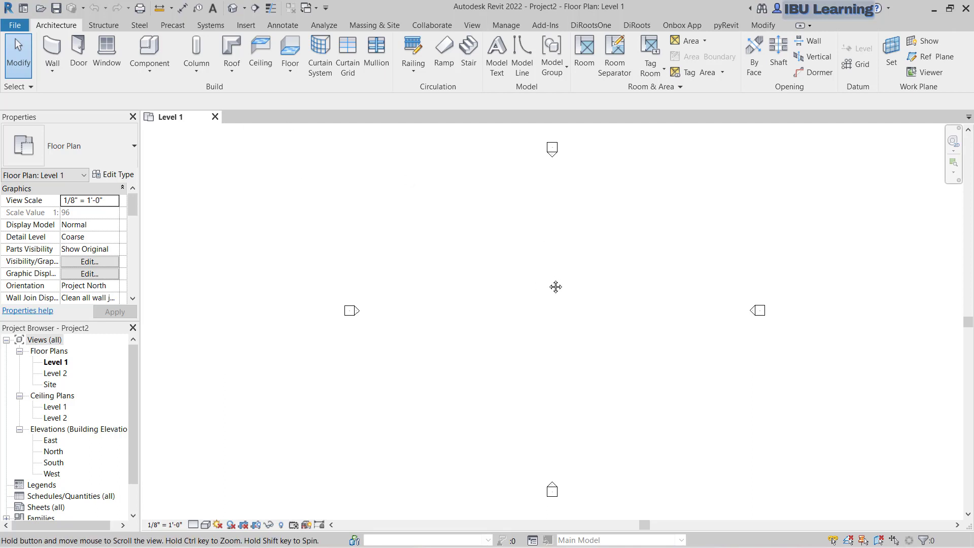
{"action": "middle_click_drag", "start_coordinate": [556, 287], "coordinate": [541, 291]}
{"action": "middle_click_drag", "start_coordinate": [526, 342], "coordinate": [516, 343]}
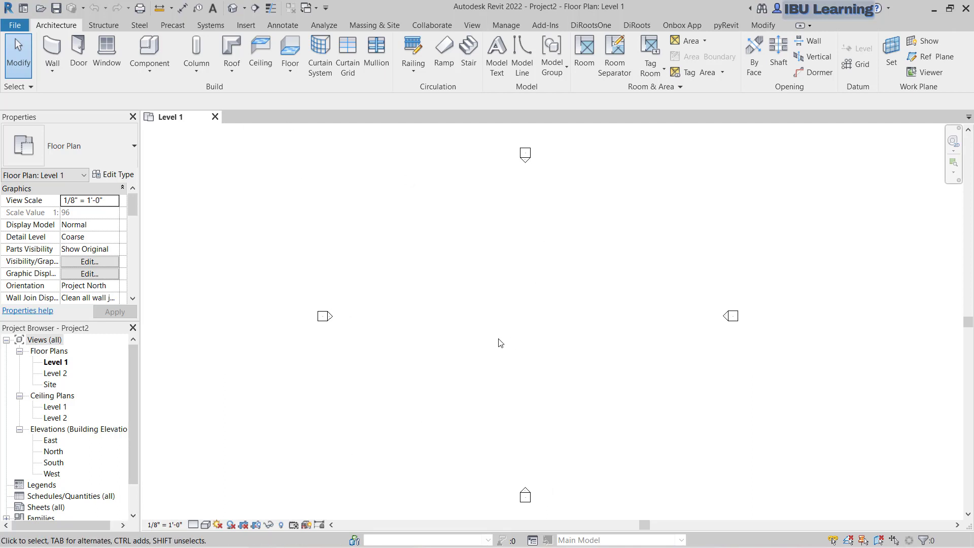
{"action": "left_click", "coordinate": [167, 525]}
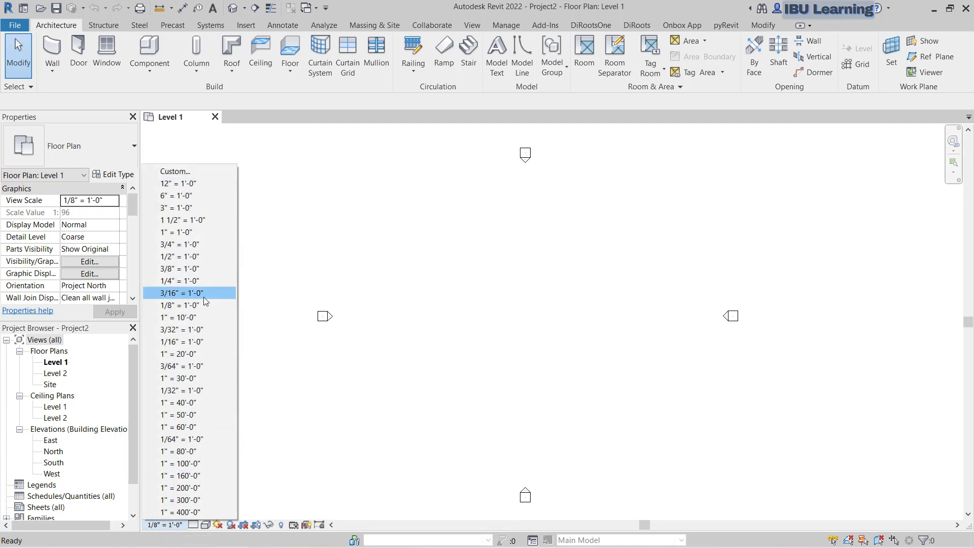
{"action": "left_click", "coordinate": [405, 186]}
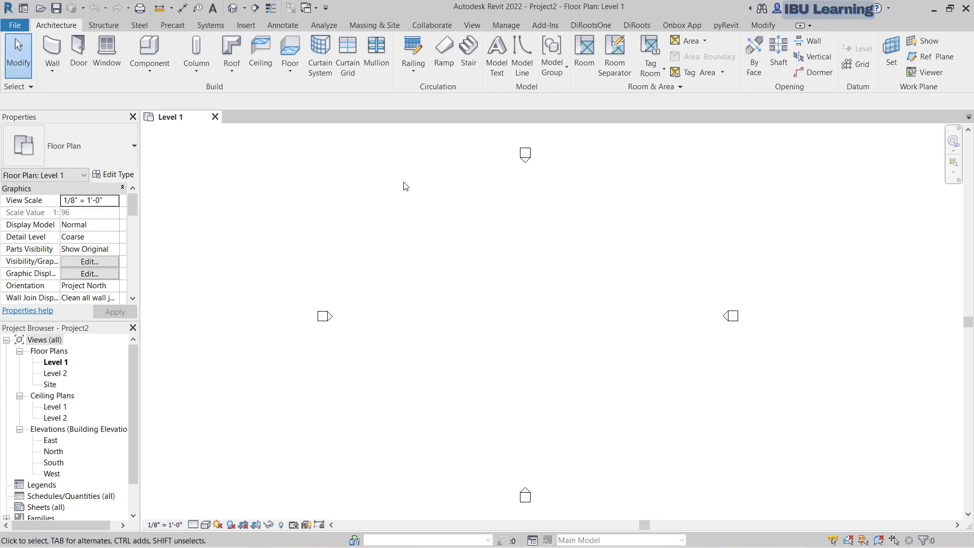
{"action": "left_click", "coordinate": [506, 26]}
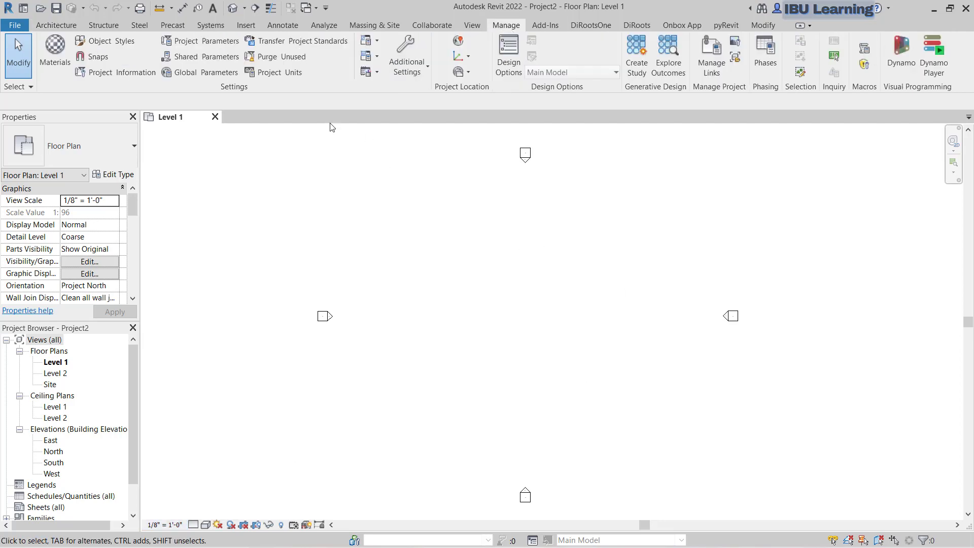
{"action": "left_click", "coordinate": [267, 74]}
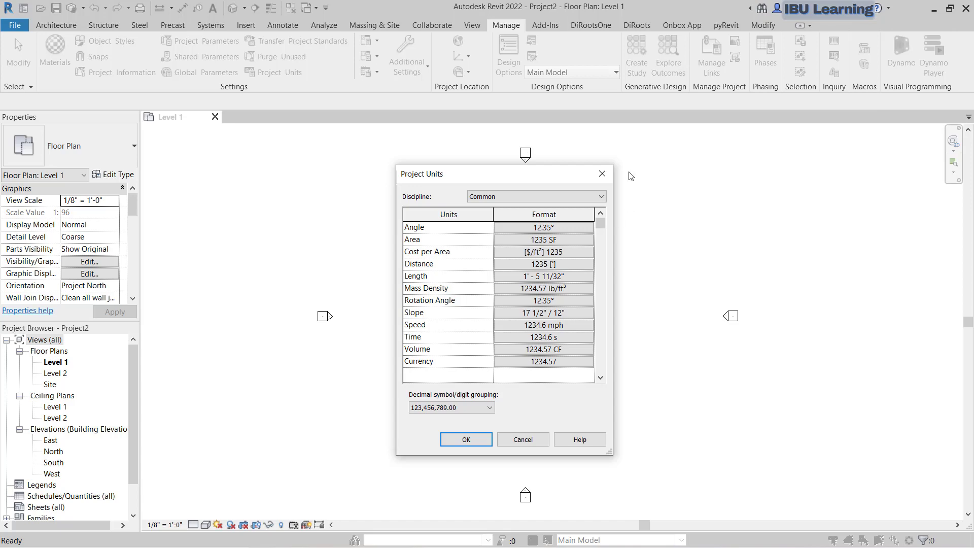
{"action": "left_click", "coordinate": [602, 174]}
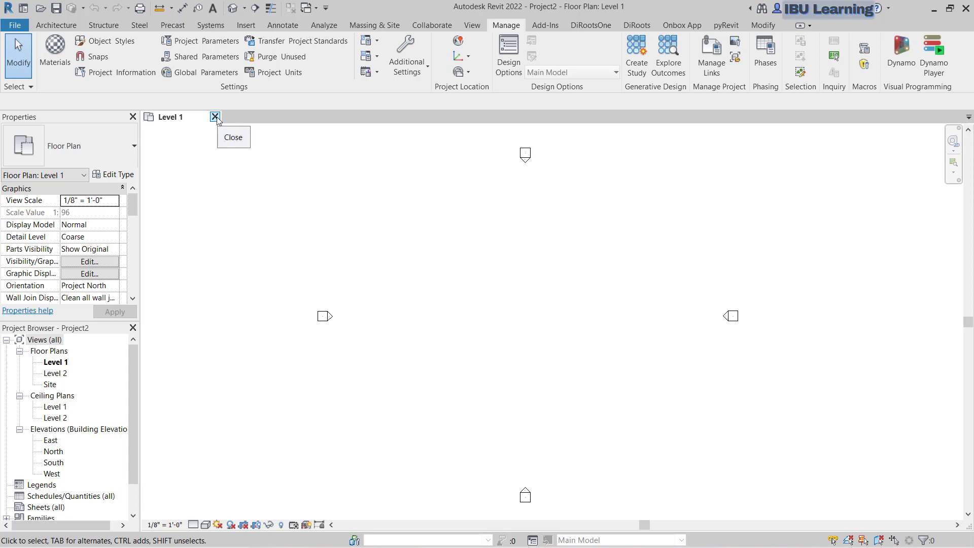
Open Options on the File Locations page and move the dialog to the left
{"action": "left_click", "coordinate": [16, 26]}
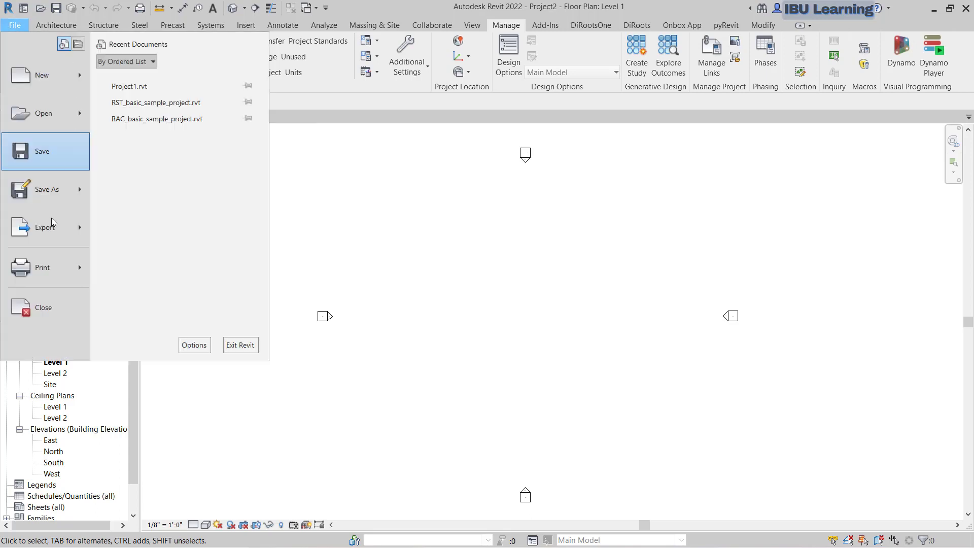
{"action": "left_click", "coordinate": [194, 345]}
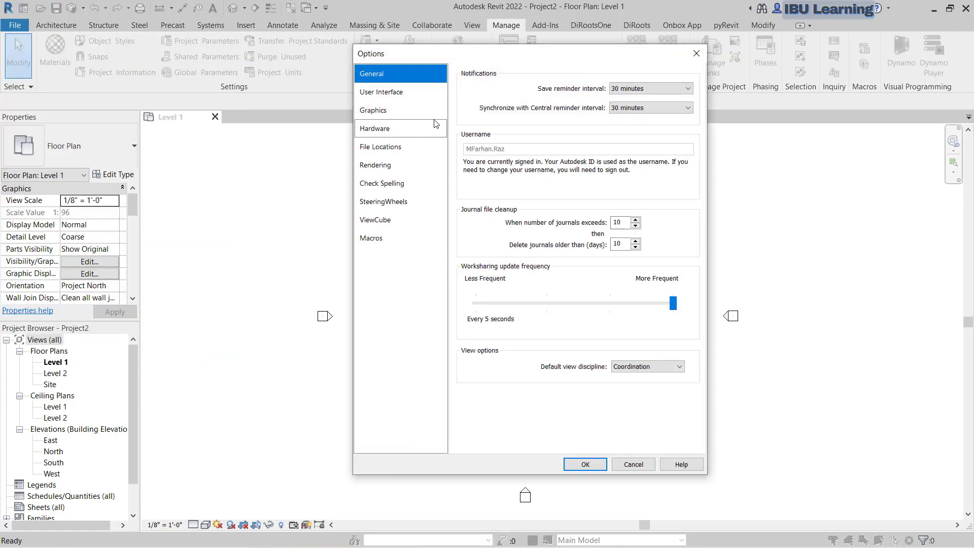
{"action": "left_click", "coordinate": [369, 150]}
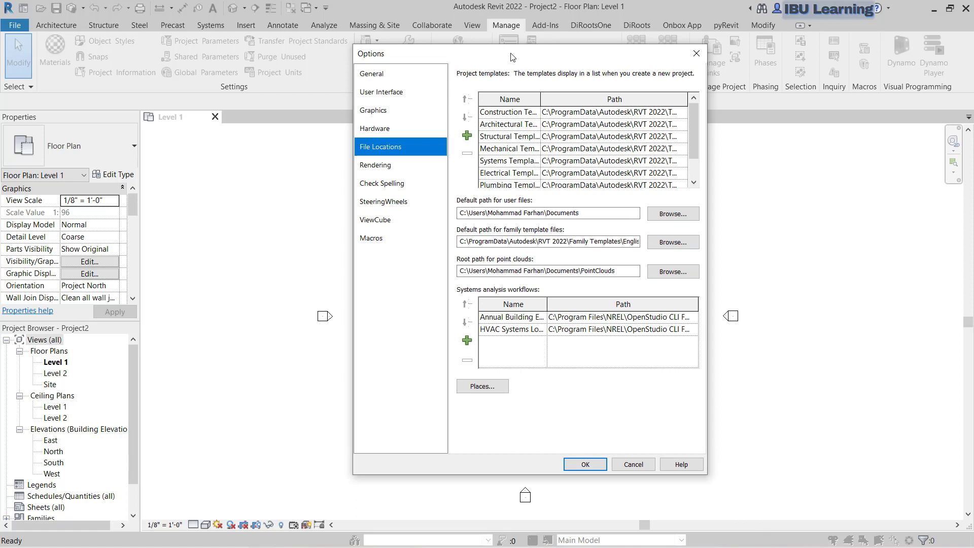
{"action": "left_click_drag", "start_coordinate": [511, 57], "coordinate": [442, 71]}
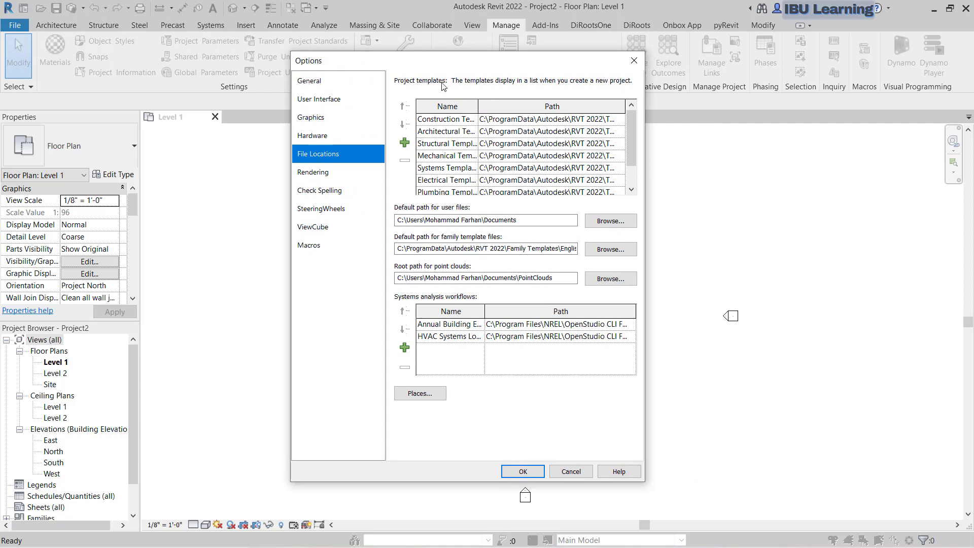
{"action": "left_click_drag", "start_coordinate": [507, 60], "coordinate": [491, 63]}
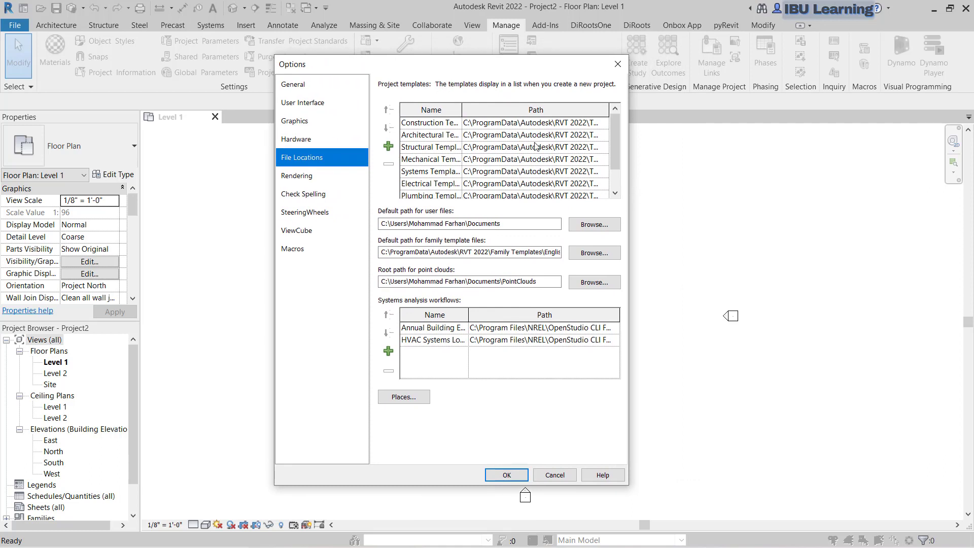
Select the name text of the Architectural Template entry in the project templates list
{"action": "left_click", "coordinate": [431, 136]}
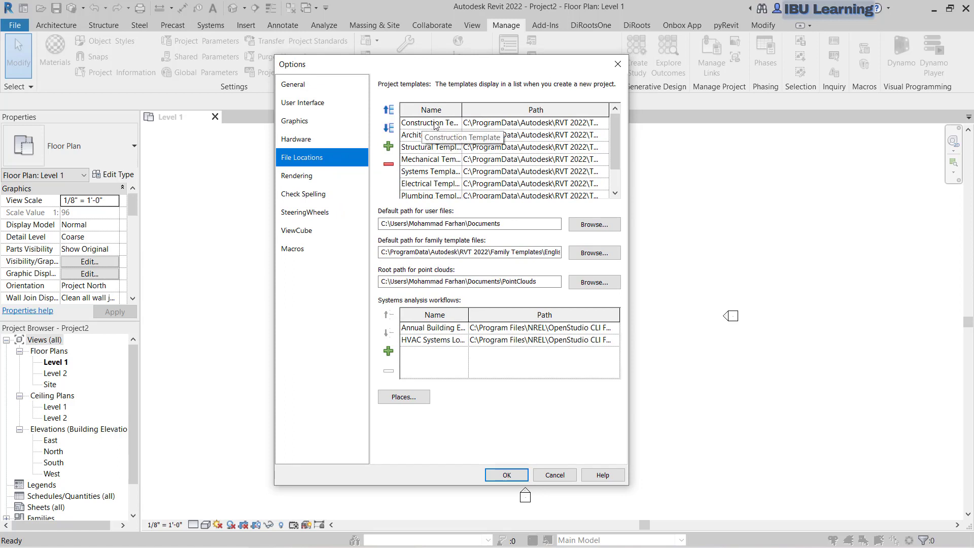
{"action": "left_click", "coordinate": [415, 127]}
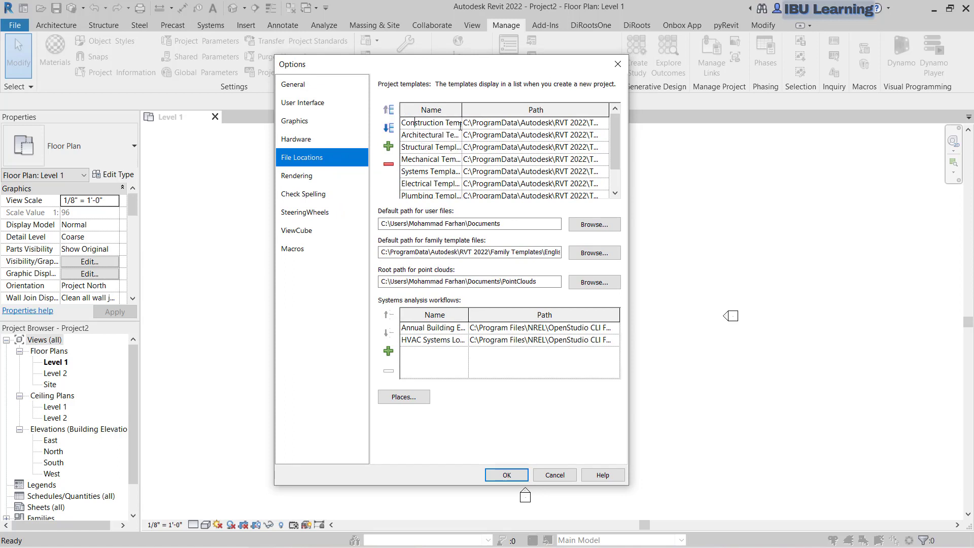
{"action": "left_click", "coordinate": [415, 136]}
{"action": "left_click", "coordinate": [415, 135]}
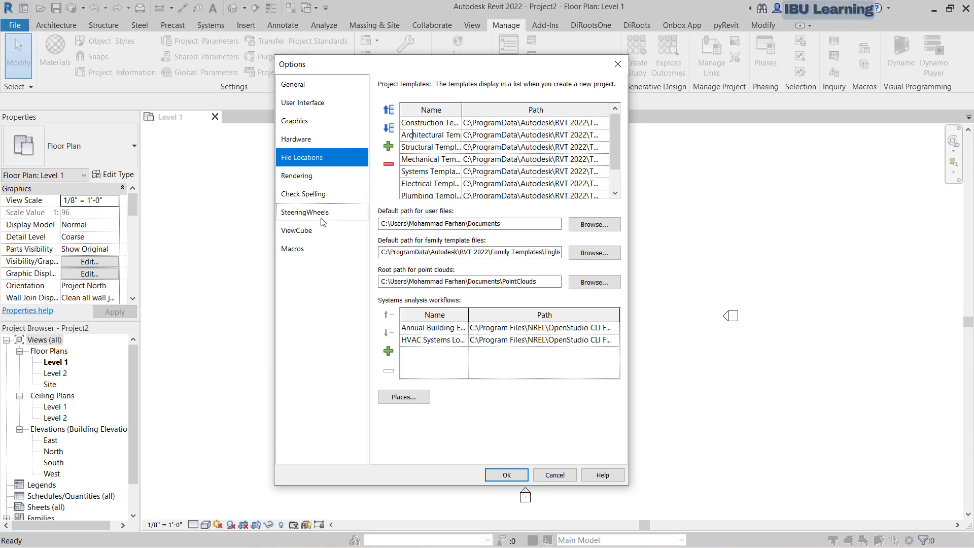
{"action": "scroll", "coordinate": [441, 185], "scroll_direction": "down", "scroll_amount": 1}
{"action": "scroll", "coordinate": [450, 171], "scroll_direction": "up", "scroll_amount": 1}
{"action": "left_click_drag", "start_coordinate": [403, 136], "coordinate": [462, 136]}
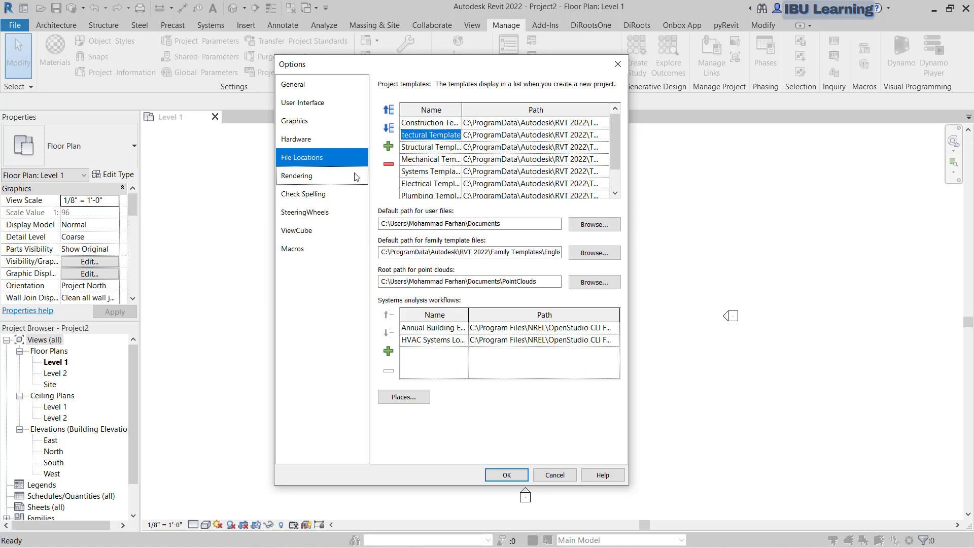
Replace the Architectural Template's DefaultGBRENU.rte with English-Imperial default.rte
{"action": "left_click", "coordinate": [606, 136]}
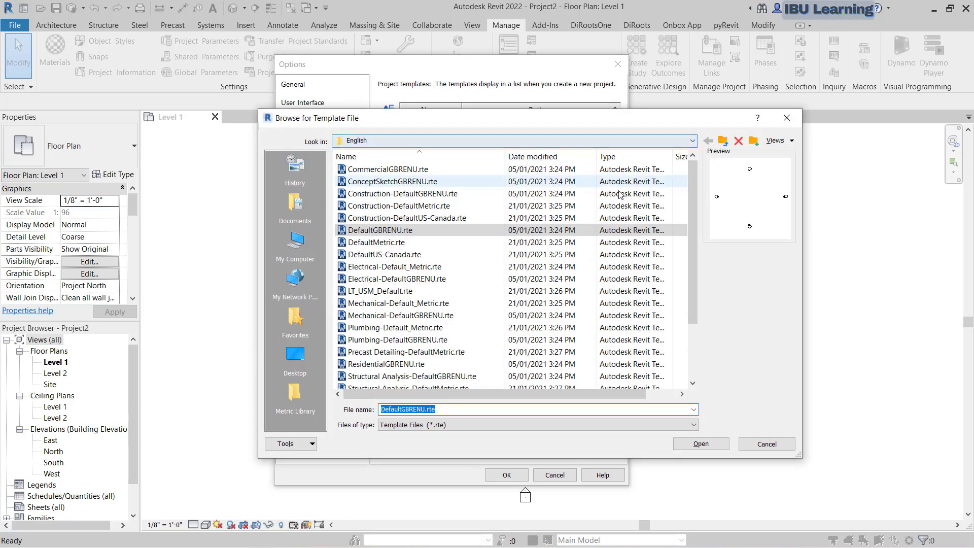
{"action": "left_click_drag", "start_coordinate": [682, 126], "coordinate": [759, 143]}
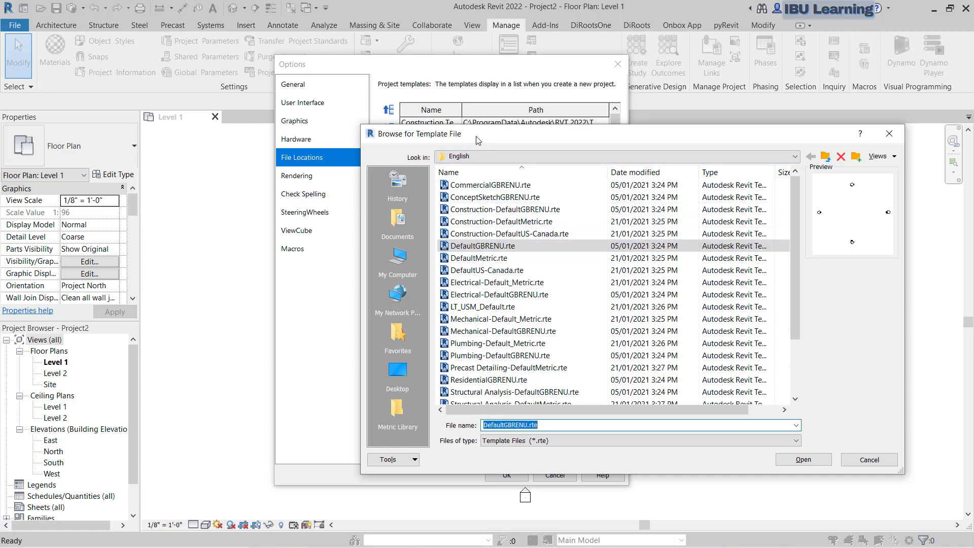
{"action": "left_click_drag", "start_coordinate": [478, 142], "coordinate": [502, 145]}
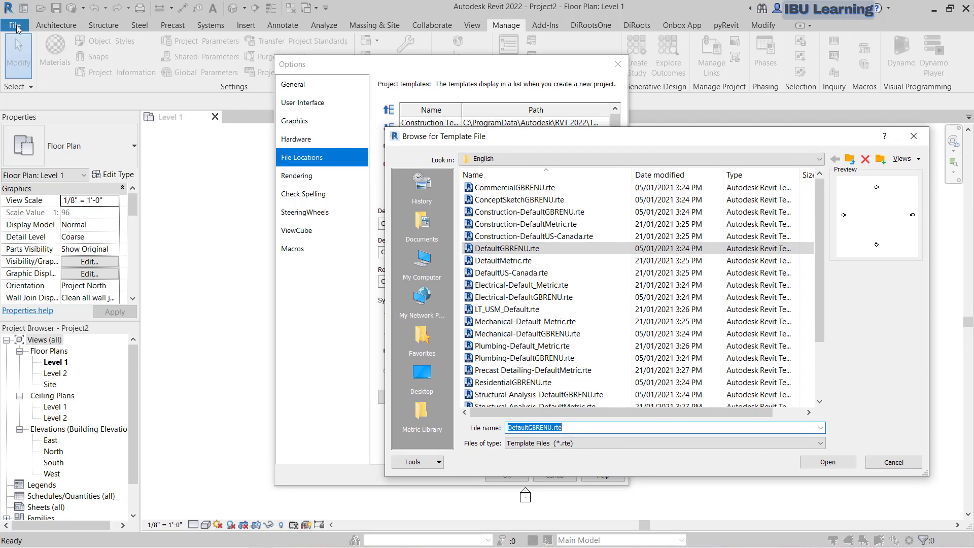
{"action": "left_click", "coordinate": [496, 248]}
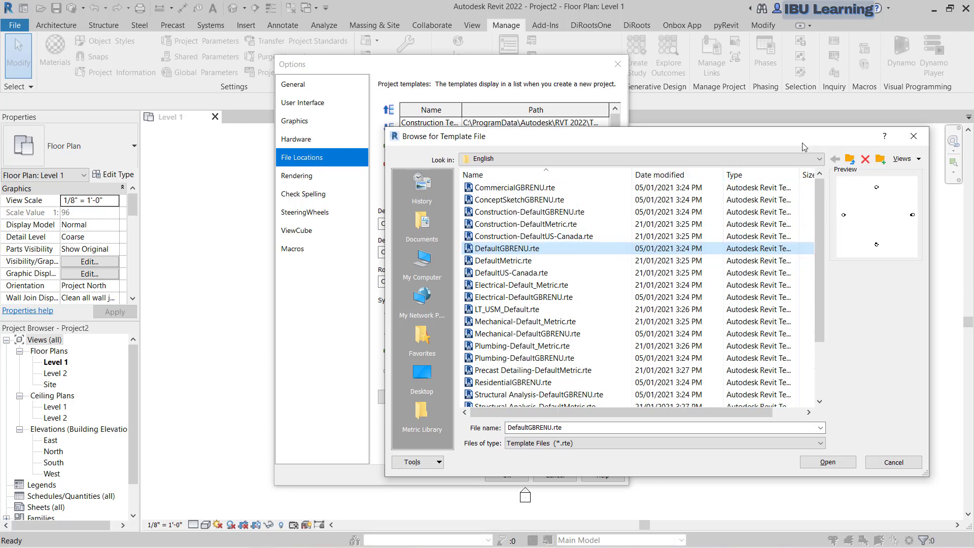
{"action": "left_click_drag", "start_coordinate": [803, 147], "coordinate": [780, 147]}
{"action": "left_click", "coordinate": [826, 159]}
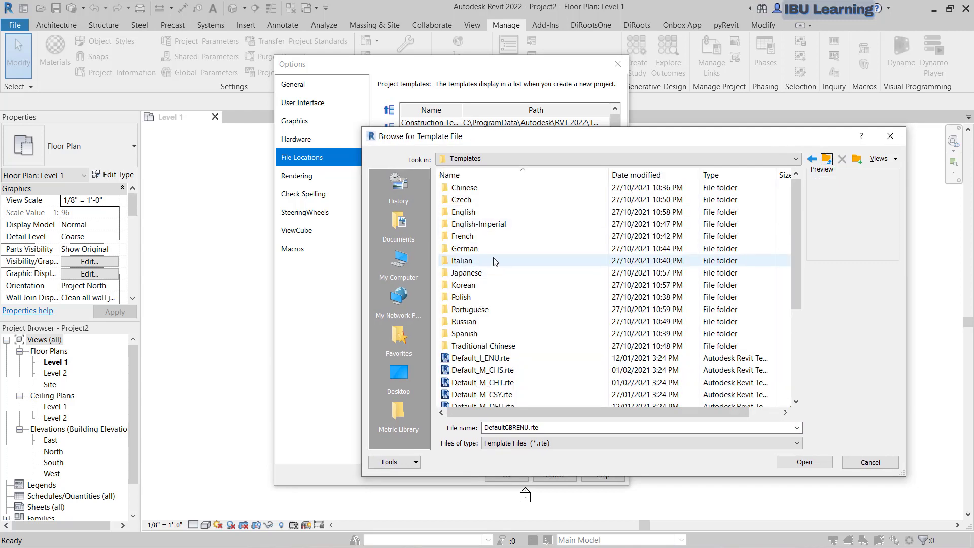
{"action": "double_click", "coordinate": [463, 227]}
{"action": "left_click", "coordinate": [468, 215]}
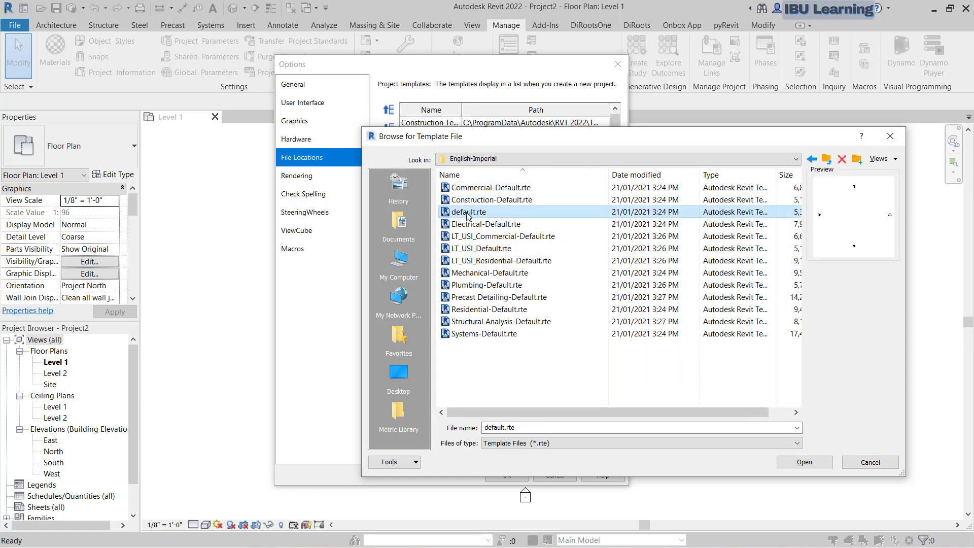
{"action": "left_click", "coordinate": [817, 464]}
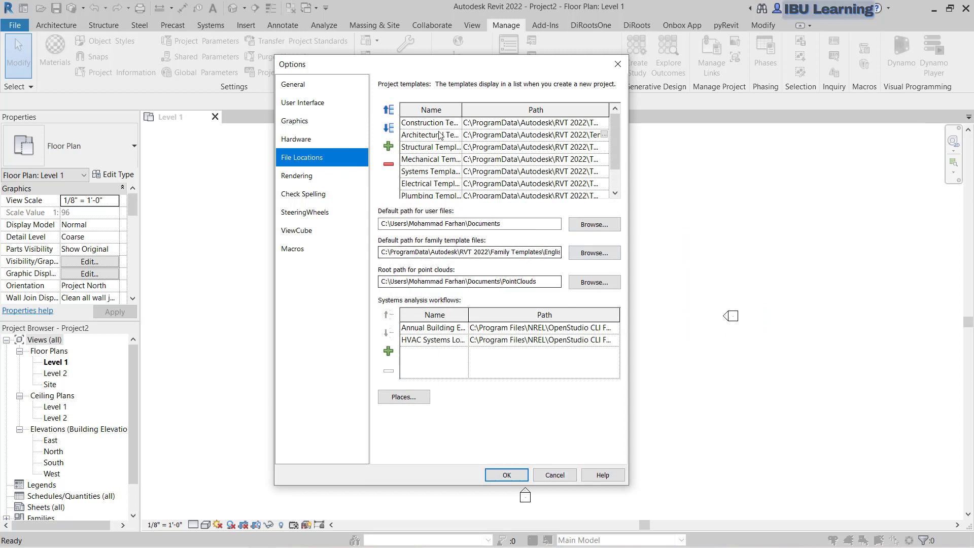
Review the template entries, then accept Options with the new Architectural Template path
{"action": "left_click", "coordinate": [433, 148]}
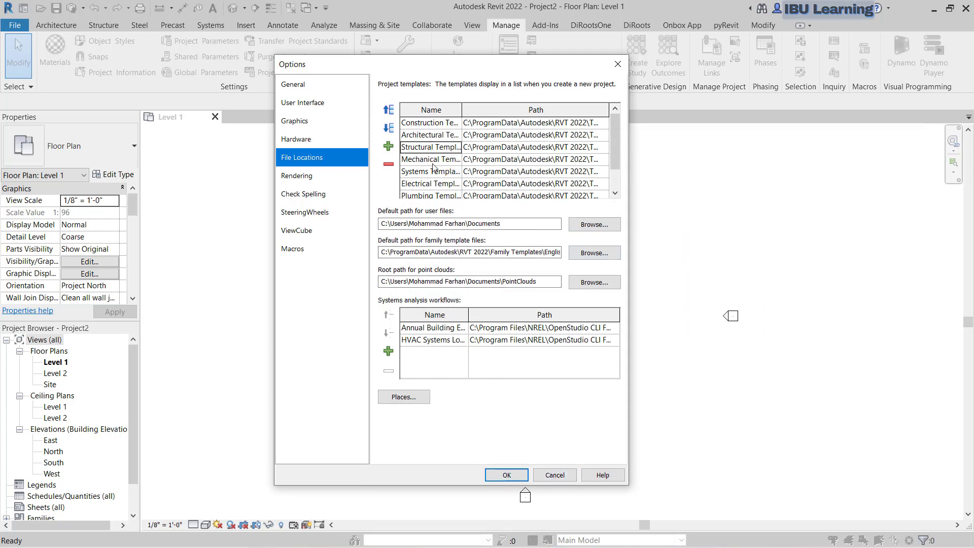
{"action": "left_click", "coordinate": [430, 172]}
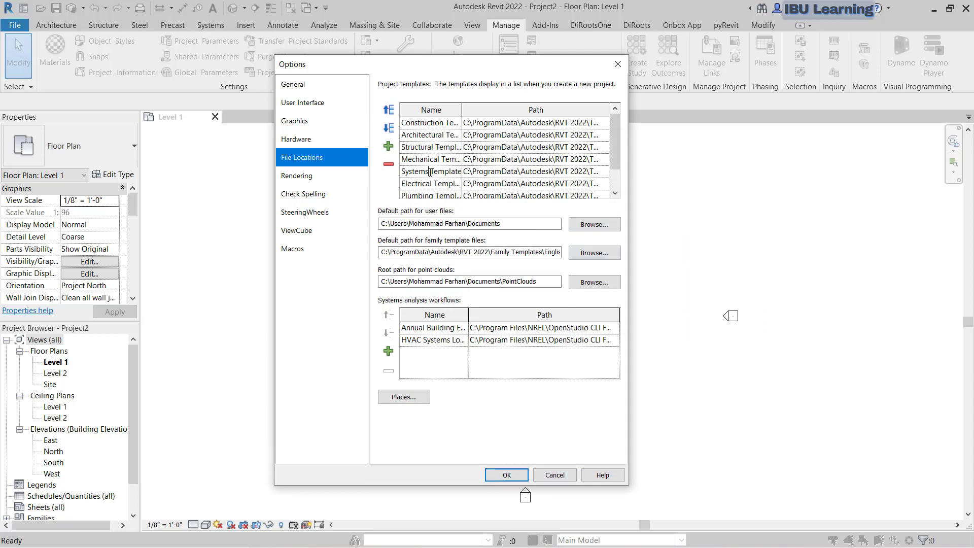
{"action": "left_click", "coordinate": [436, 136]}
{"action": "left_click_drag", "start_coordinate": [403, 134], "coordinate": [466, 135]}
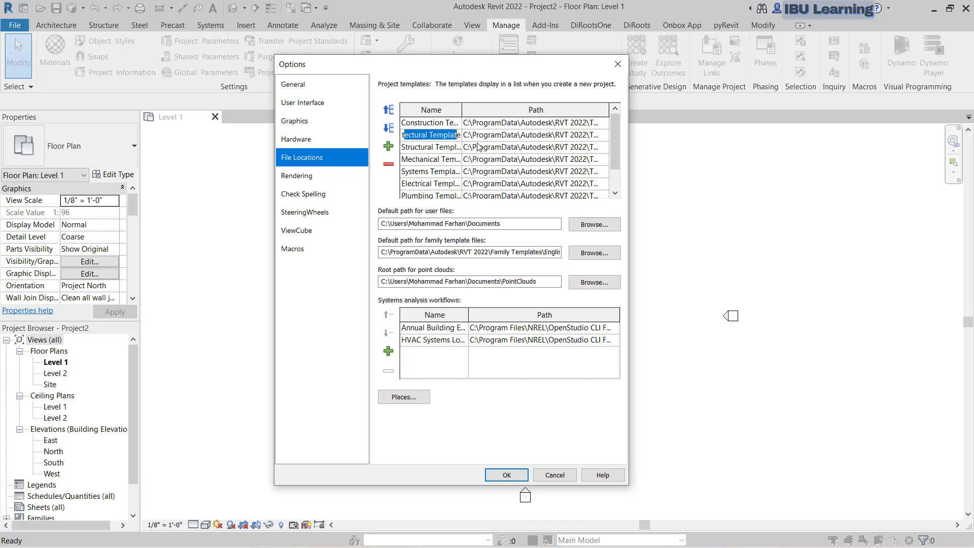
{"action": "left_click", "coordinate": [507, 475]}
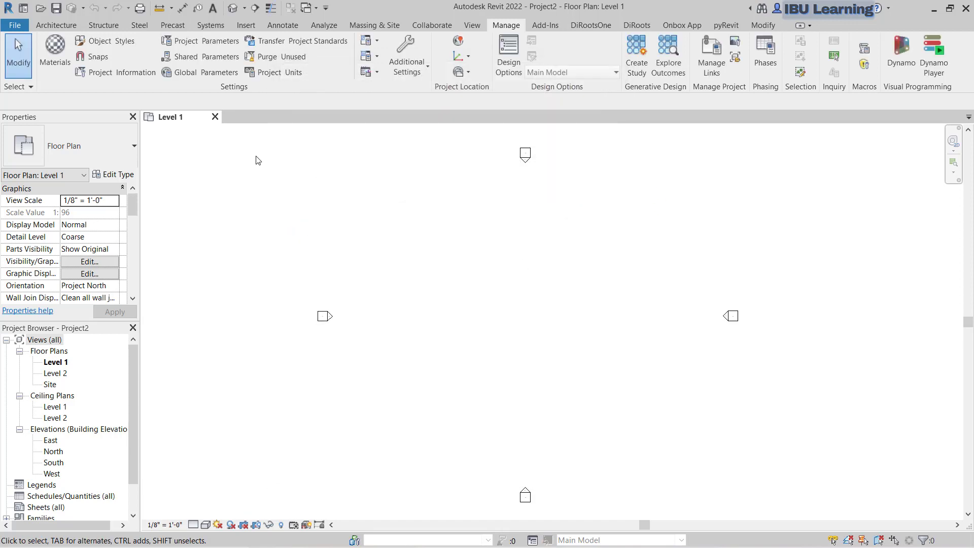
Close Project2 and create Project3 from the Architectural Template
{"action": "left_click", "coordinate": [215, 117]}
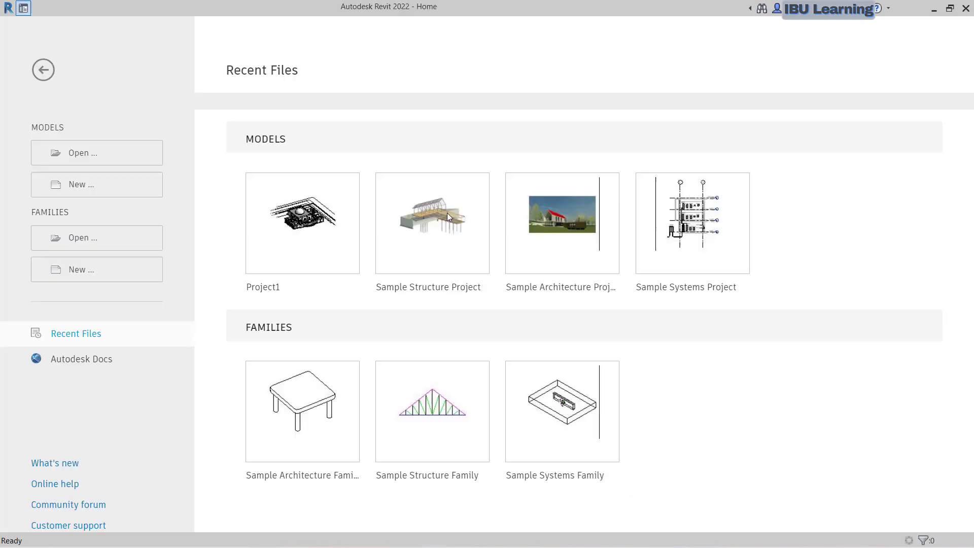
{"action": "left_click", "coordinate": [83, 187]}
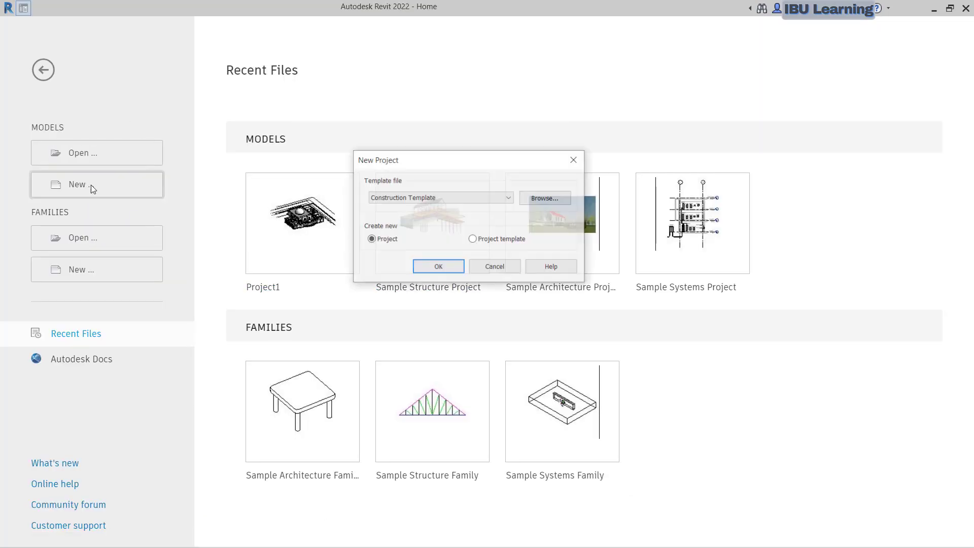
{"action": "left_click", "coordinate": [489, 197]}
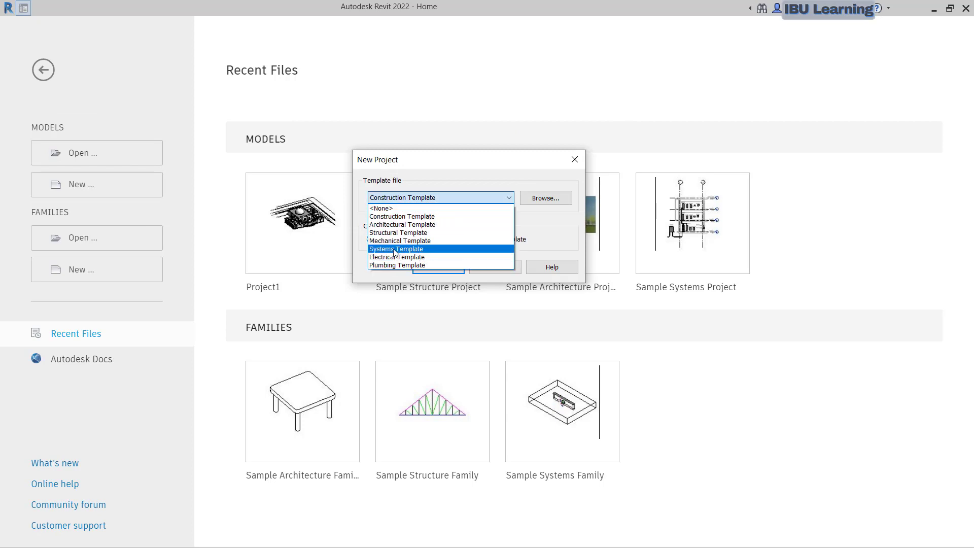
{"action": "left_click", "coordinate": [391, 226]}
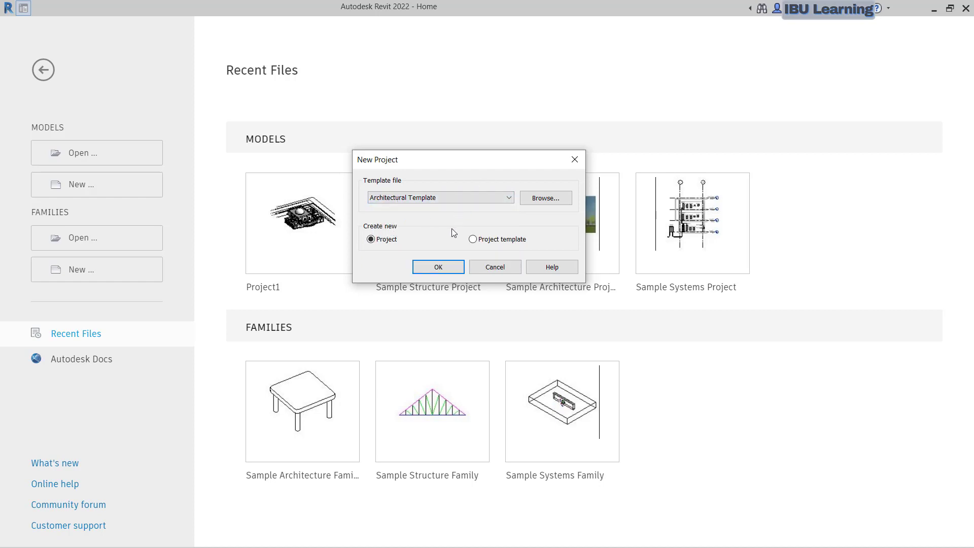
{"action": "left_click", "coordinate": [437, 268]}
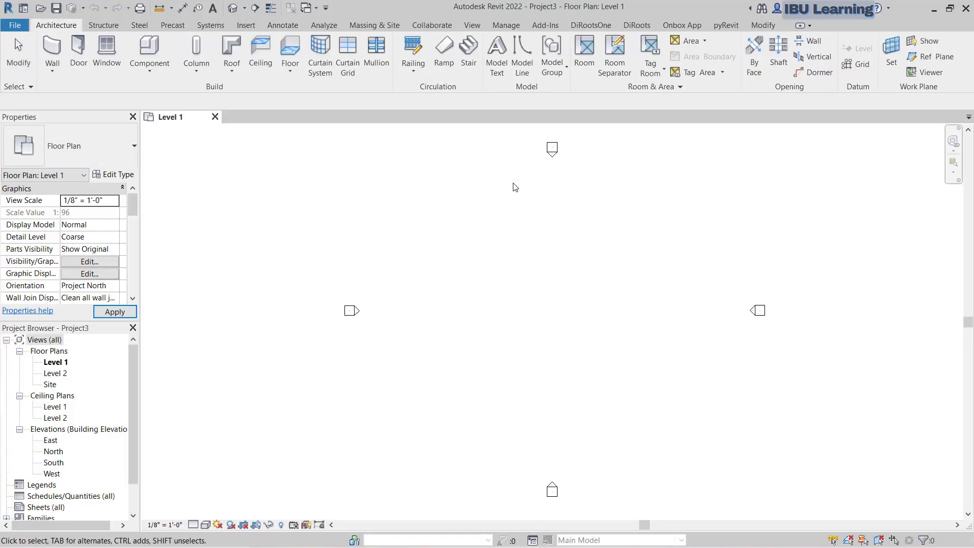
{"action": "left_click", "coordinate": [164, 524]}
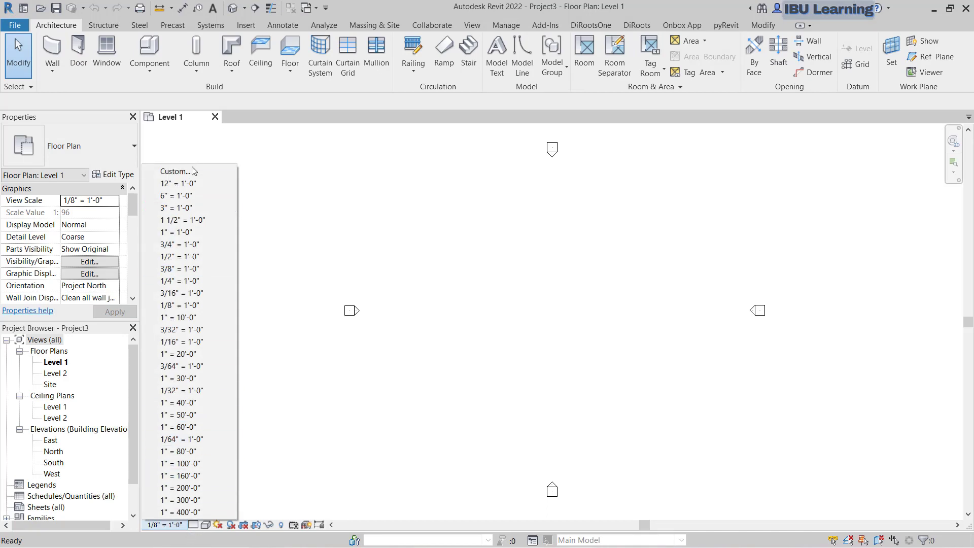
{"action": "left_click", "coordinate": [172, 527]}
{"action": "left_click", "coordinate": [167, 527]}
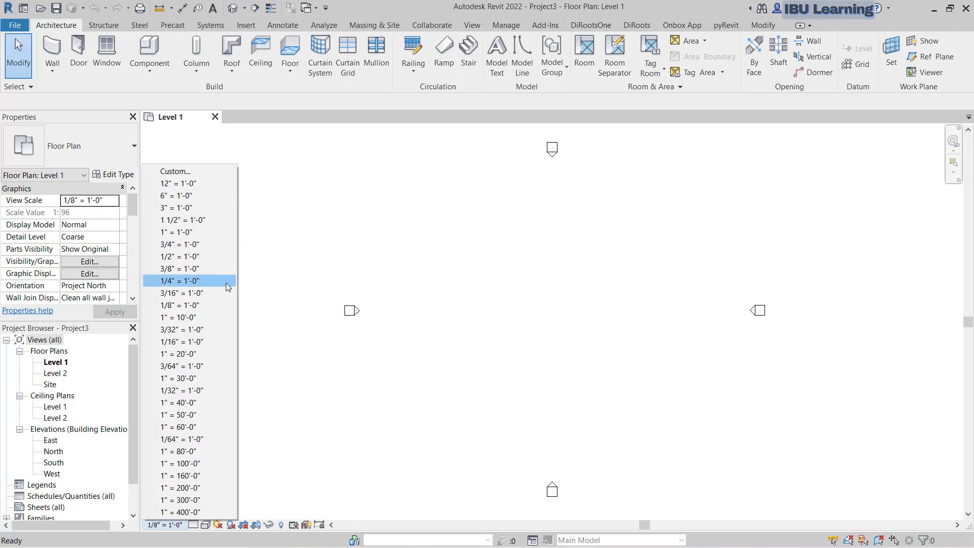
{"action": "left_click", "coordinate": [457, 246]}
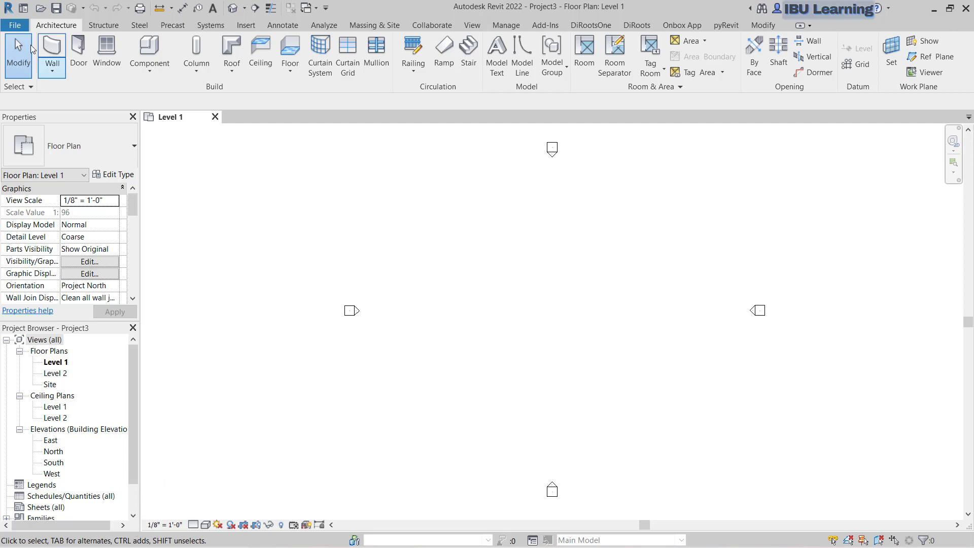
In File Locations, set the Architectural Template to a file from the English folder, then OK
{"action": "left_click", "coordinate": [15, 25]}
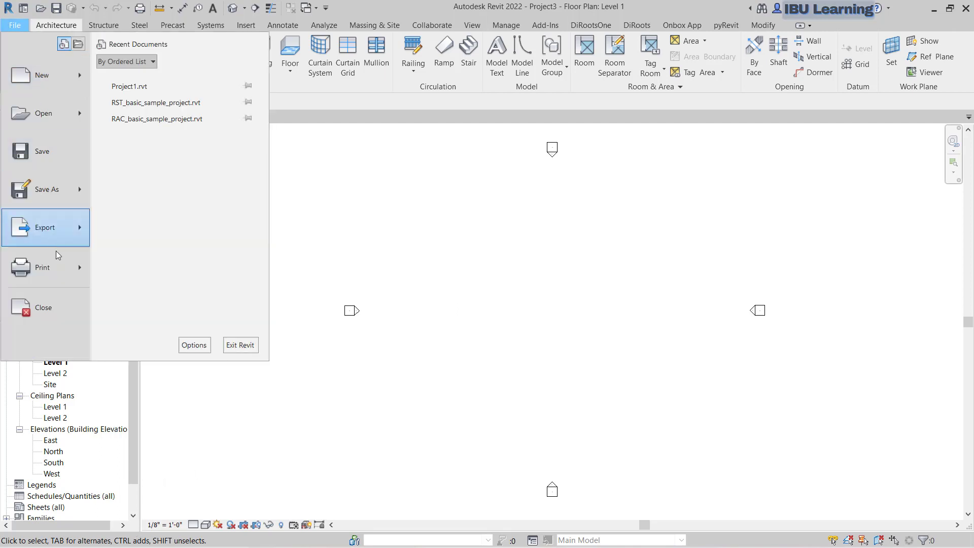
{"action": "left_click", "coordinate": [194, 345]}
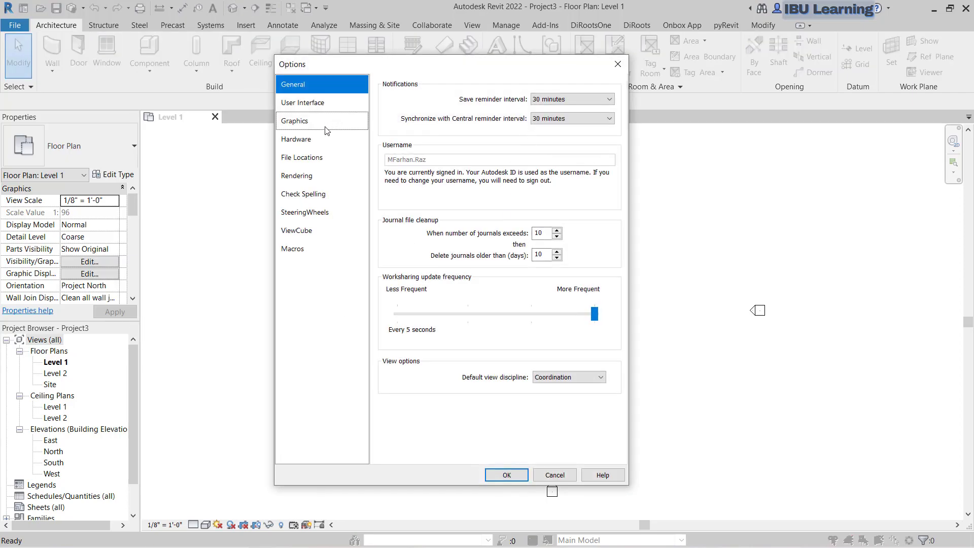
{"action": "left_click", "coordinate": [314, 157]}
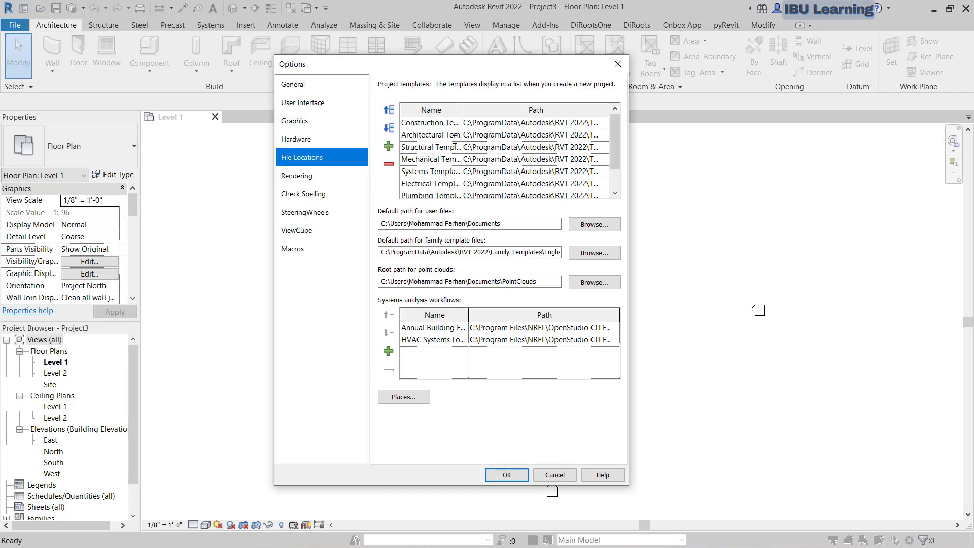
{"action": "left_click", "coordinate": [583, 134]}
{"action": "left_click", "coordinate": [603, 135]}
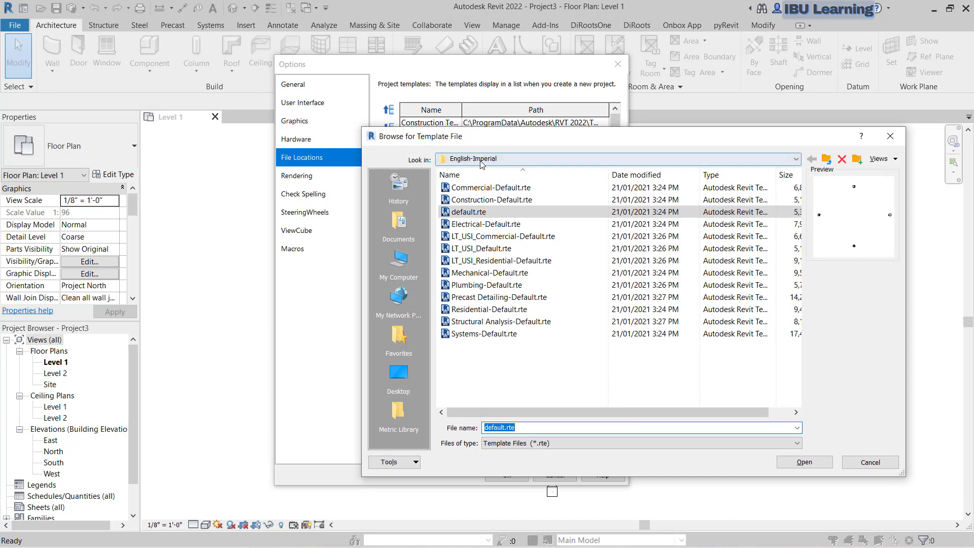
{"action": "left_click", "coordinate": [826, 159]}
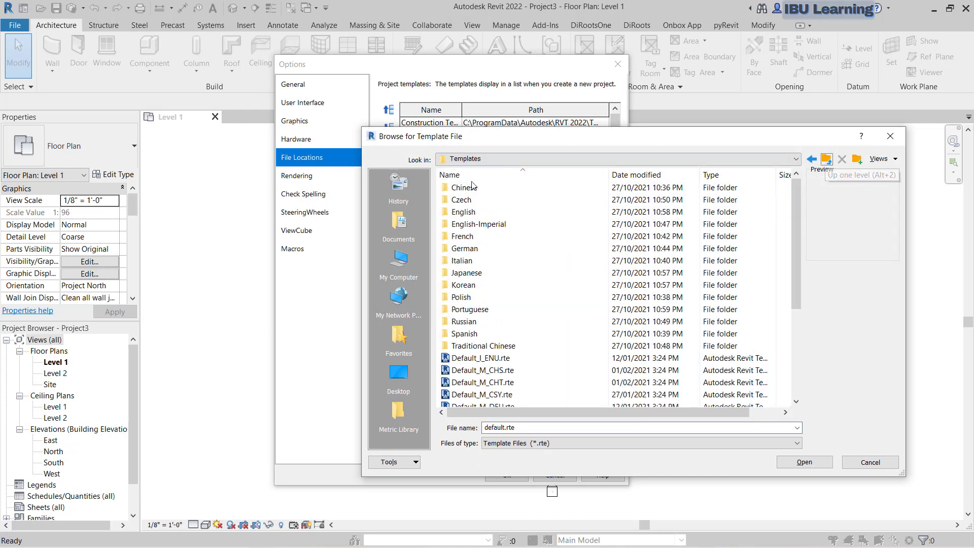
{"action": "double_click", "coordinate": [466, 212]}
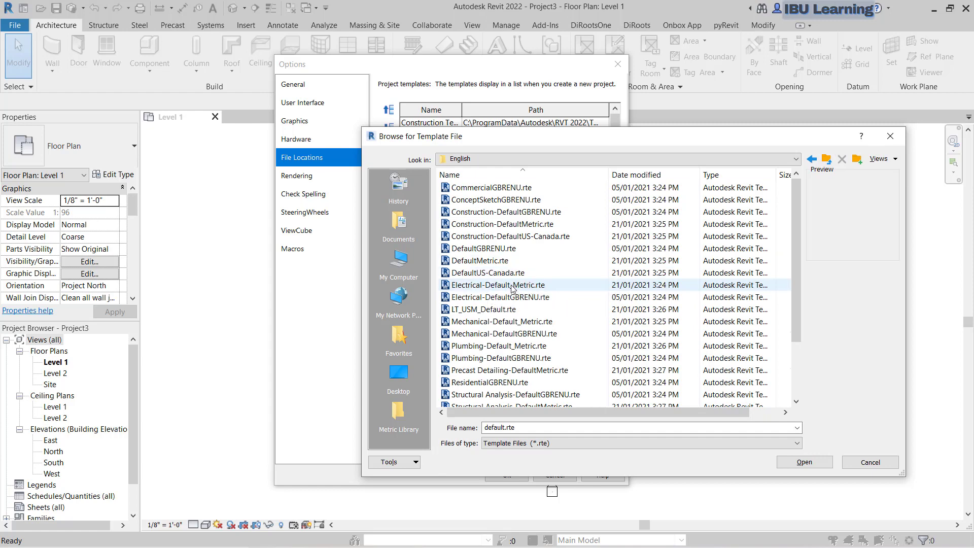
{"action": "left_click", "coordinate": [487, 248]}
{"action": "left_click", "coordinate": [804, 461]}
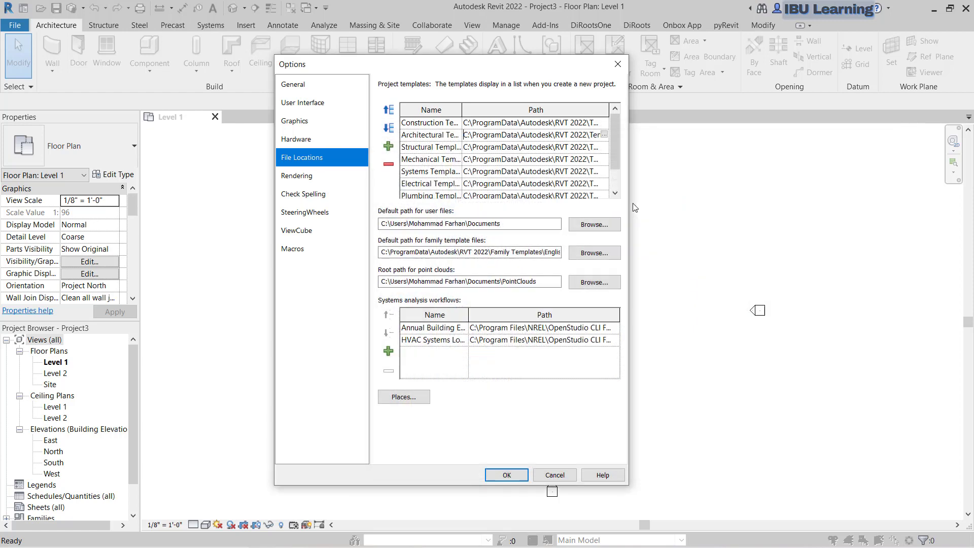
{"action": "left_click", "coordinate": [509, 476]}
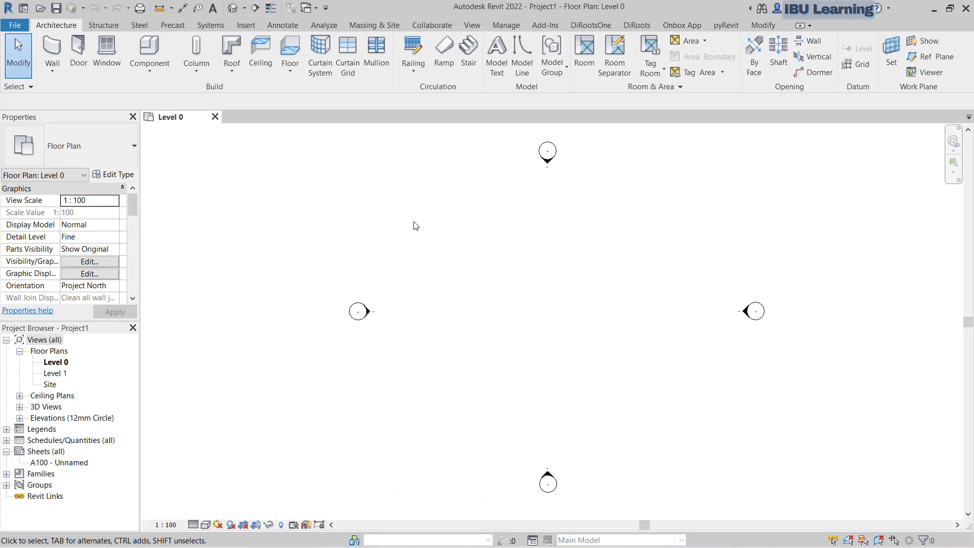
Reopen Options from the File menu on the File Locations page over Project1
{"action": "left_click", "coordinate": [15, 26]}
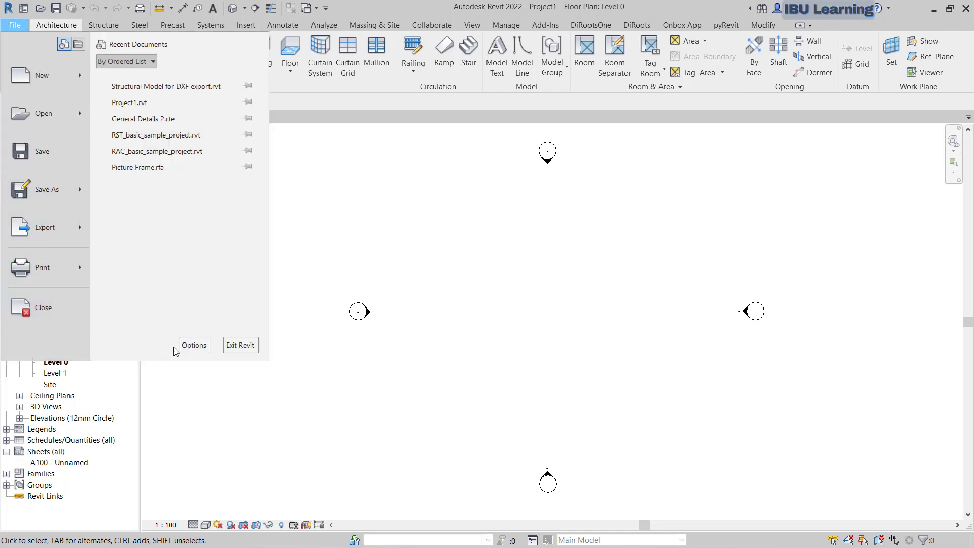
{"action": "left_click", "coordinate": [193, 345]}
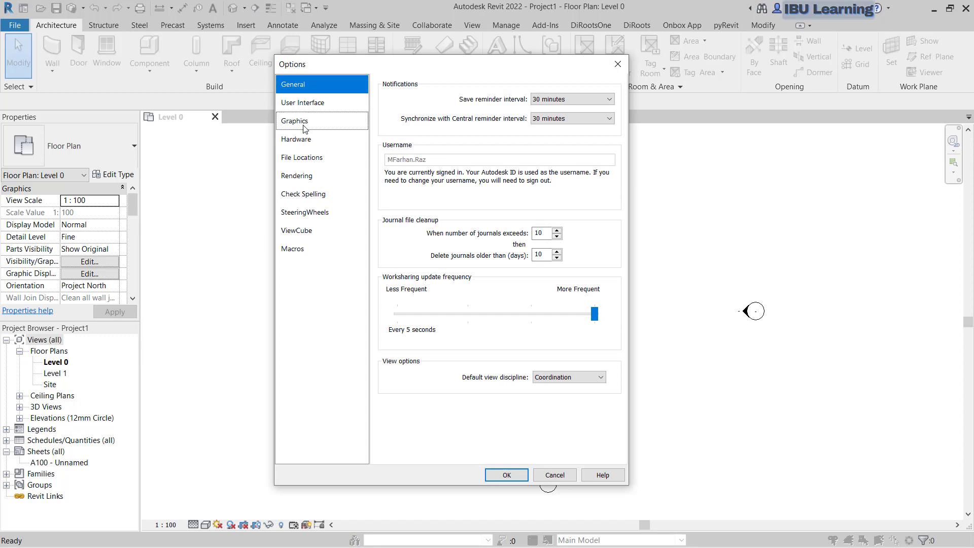
{"action": "left_click", "coordinate": [302, 161]}
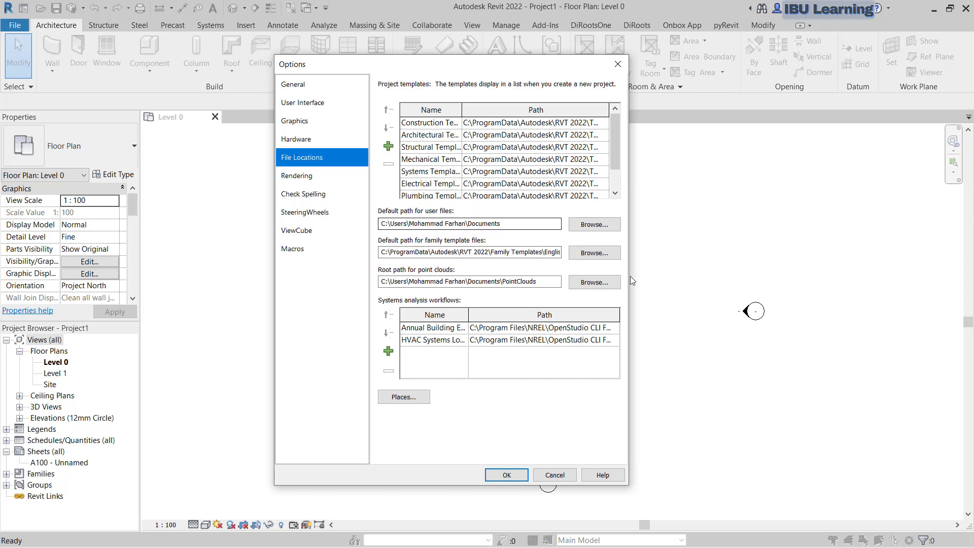
Set the default family template path to the English-Imperial folder under Family Templates
{"action": "left_click", "coordinate": [598, 258]}
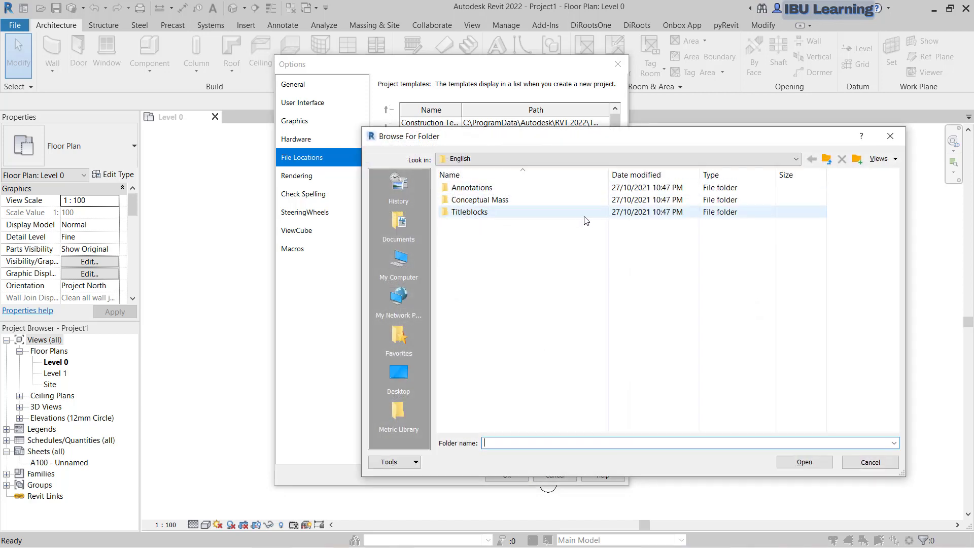
{"action": "left_click", "coordinate": [475, 159]}
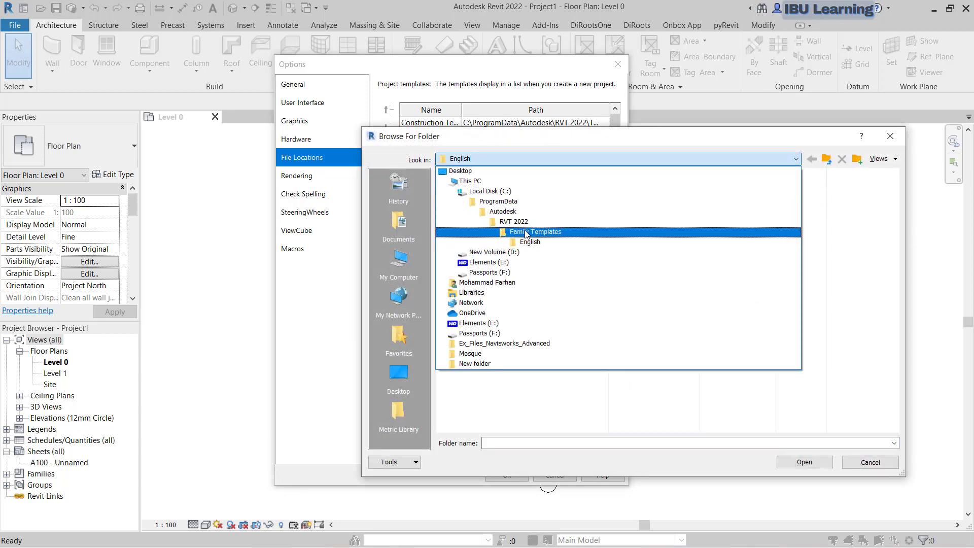
{"action": "left_click", "coordinate": [745, 158]}
{"action": "left_click", "coordinate": [826, 159]}
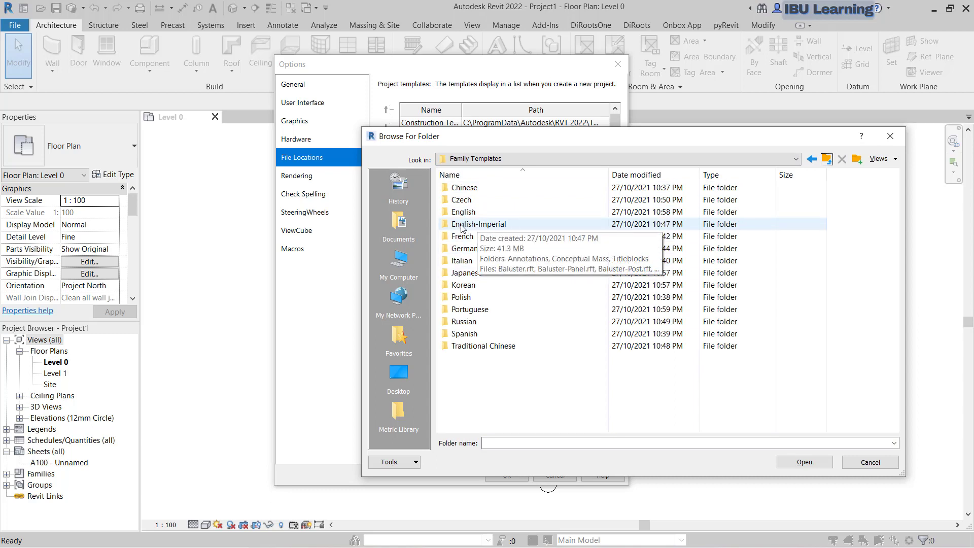
{"action": "left_click", "coordinate": [466, 225]}
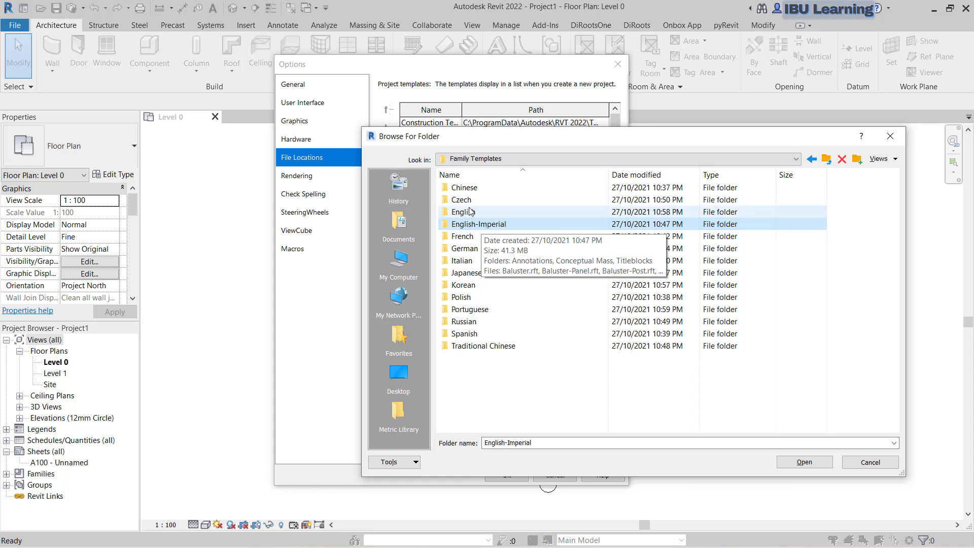
{"action": "left_click", "coordinate": [468, 213]}
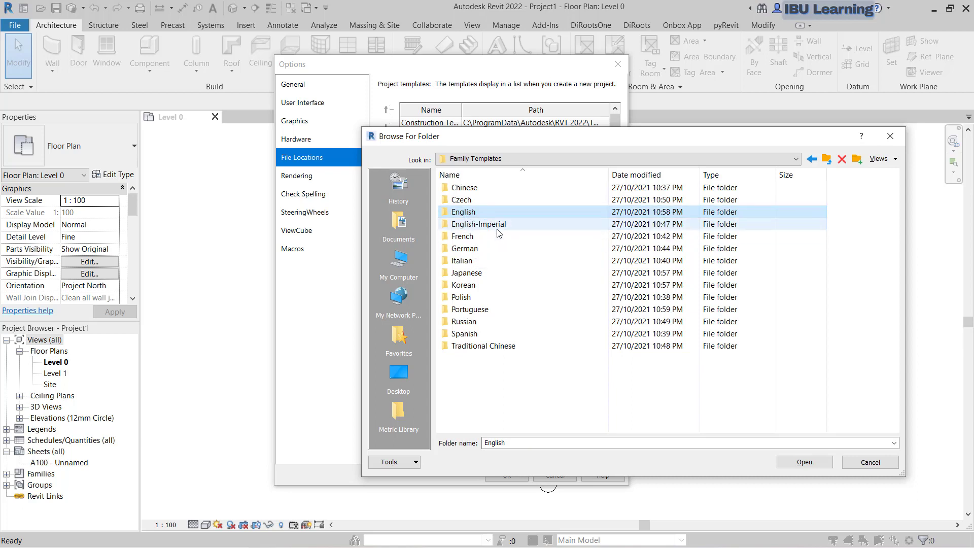
{"action": "left_click", "coordinate": [497, 228]}
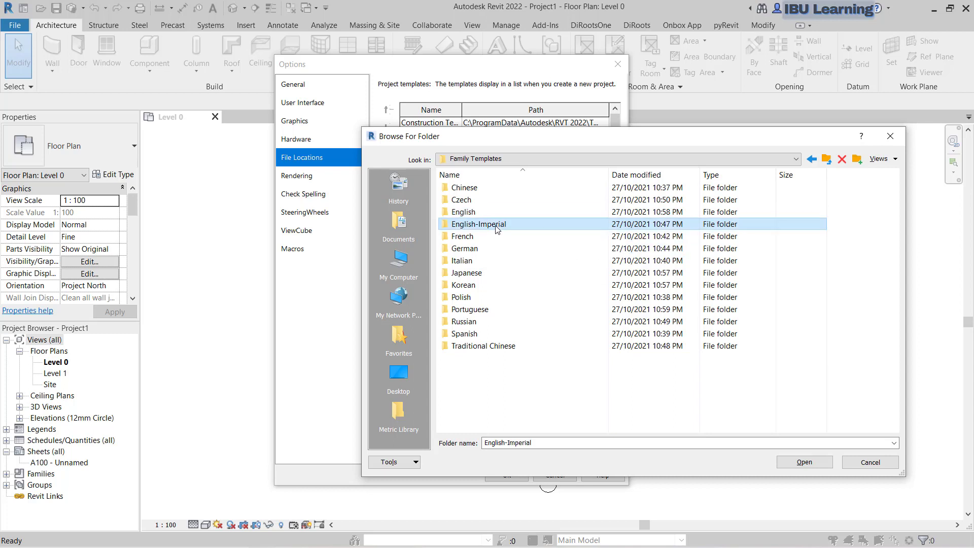
{"action": "double_click", "coordinate": [496, 227]}
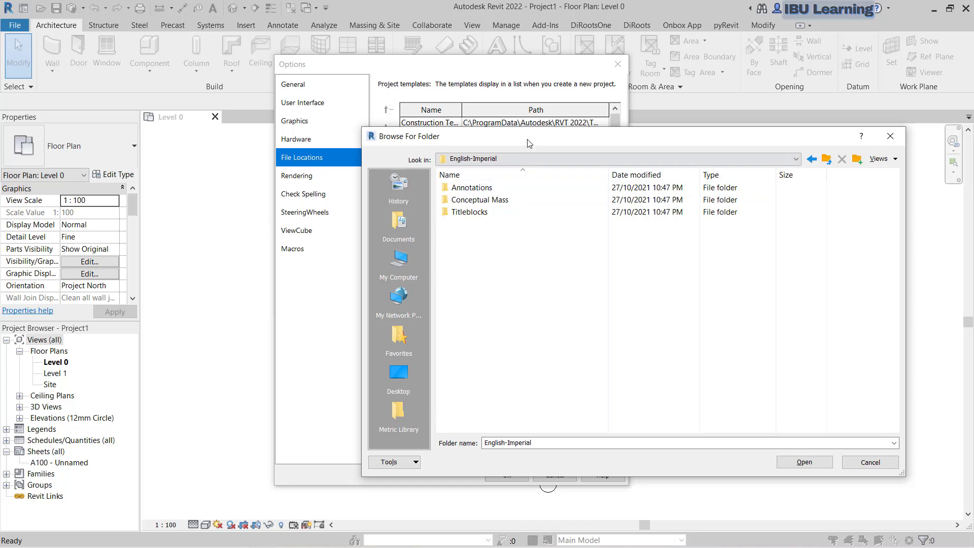
{"action": "left_click", "coordinate": [786, 466]}
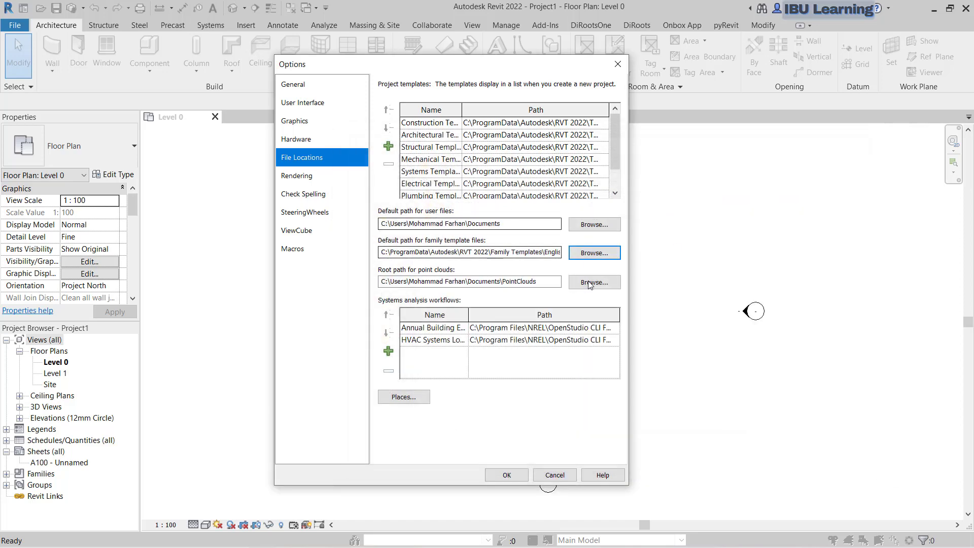